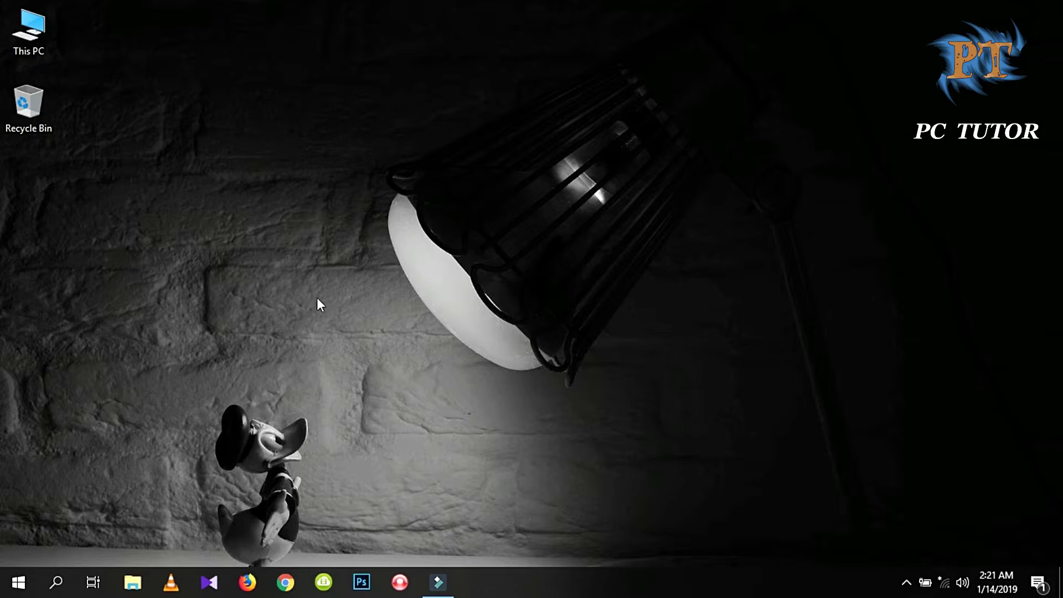
{"action": "right_click", "coordinate": [379, 267]}
{"action": "left_click", "coordinate": [418, 311]}
{"action": "right_click", "coordinate": [431, 186]}
{"action": "left_click", "coordinate": [493, 230]}
{"action": "right_click", "coordinate": [449, 229]}
{"action": "left_click", "coordinate": [476, 276]}
{"action": "right_click", "coordinate": [427, 266]}
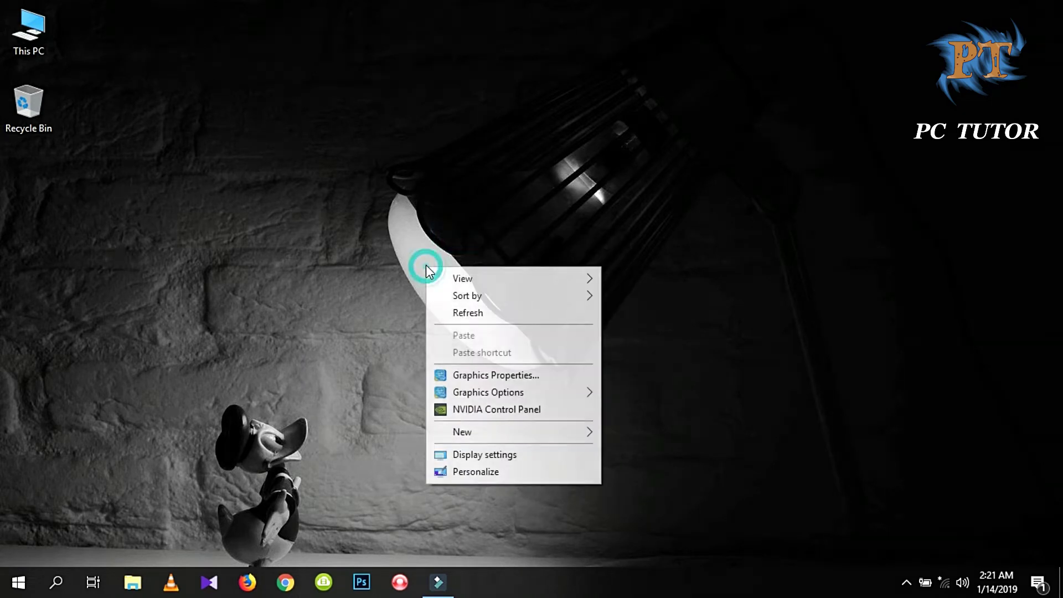
{"action": "left_click", "coordinate": [467, 314]}
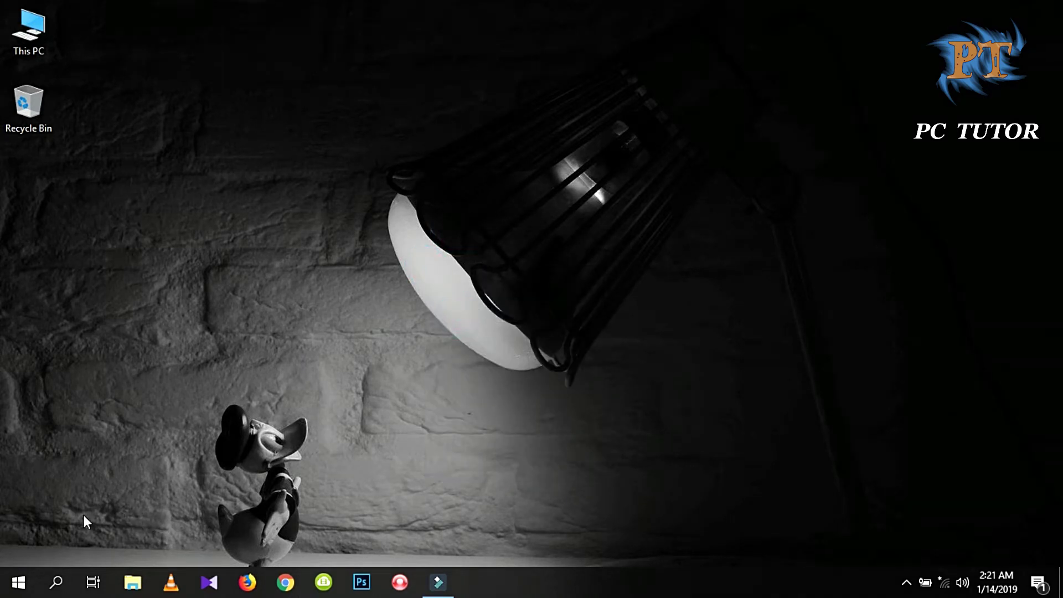
{"action": "right_click", "coordinate": [16, 586]}
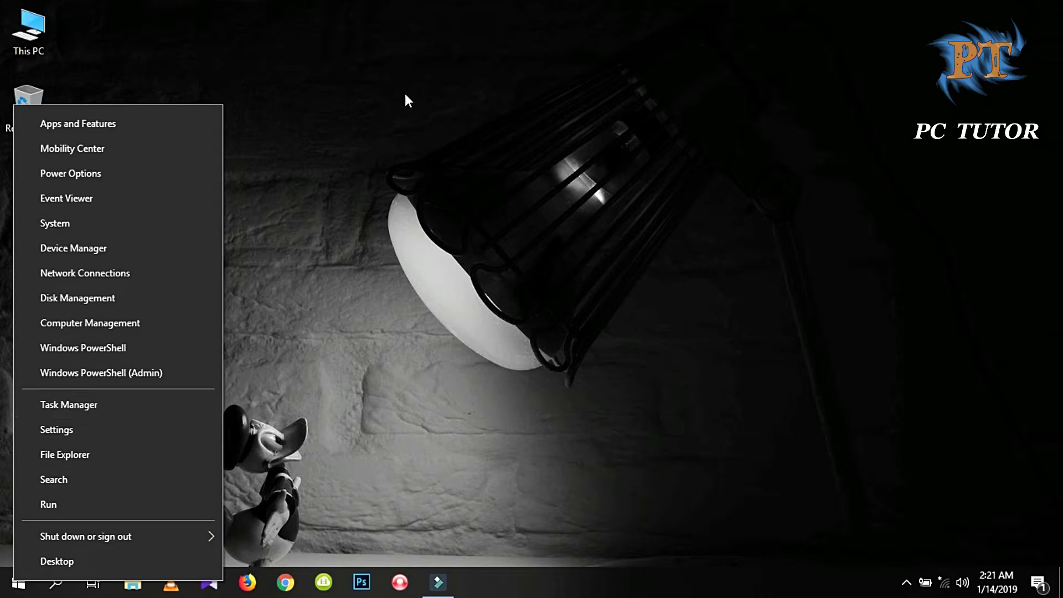
{"action": "right_click", "coordinate": [451, 121]}
{"action": "left_click", "coordinate": [481, 168]}
{"action": "right_click", "coordinate": [397, 186]}
{"action": "left_click", "coordinate": [446, 227]}
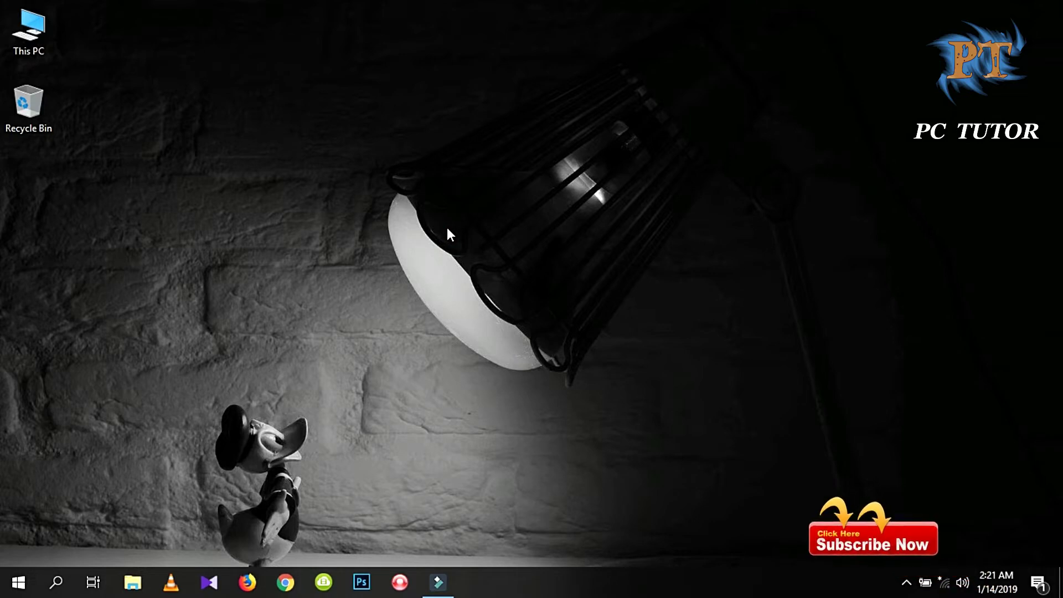
{"action": "right_click", "coordinate": [361, 209]}
{"action": "left_click", "coordinate": [395, 251]}
Step: Look through the alphabetical list of installed apps down to the Windows system entries
{"action": "left_click", "coordinate": [17, 591]}
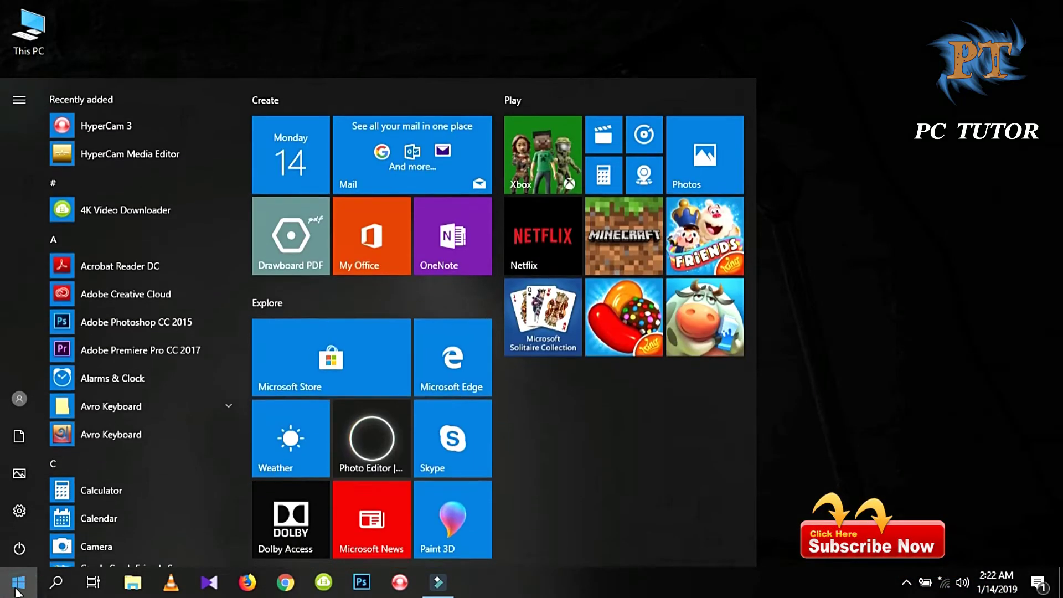
{"action": "scroll", "coordinate": [195, 154], "scroll_direction": "down", "scroll_amount": 5}
{"action": "scroll", "coordinate": [186, 231], "scroll_direction": "down", "scroll_amount": 5}
{"action": "scroll", "coordinate": [173, 264], "scroll_direction": "down", "scroll_amount": 5}
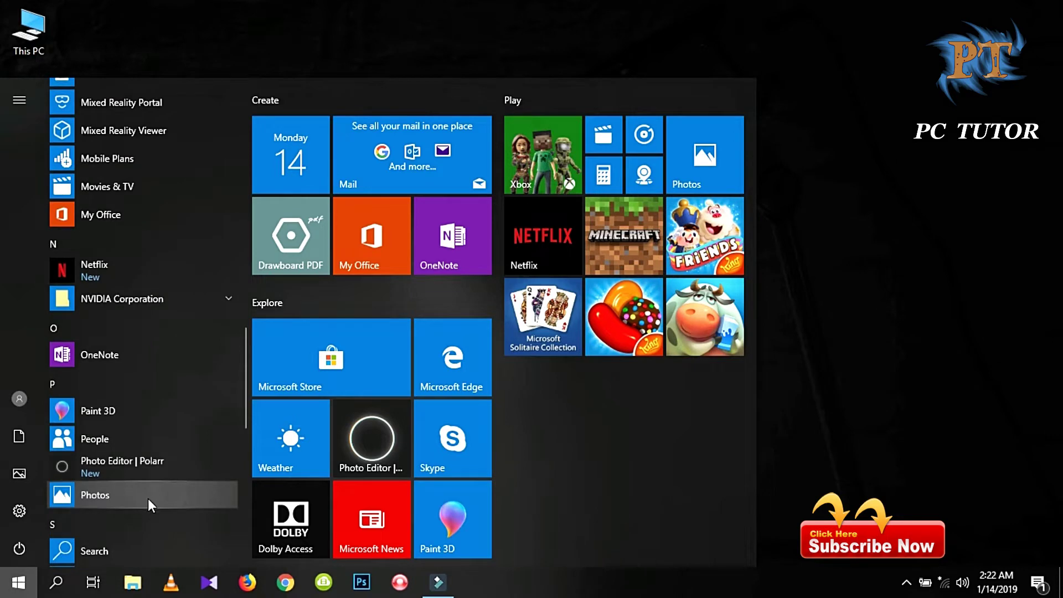
{"action": "scroll", "coordinate": [178, 359], "scroll_direction": "up", "scroll_amount": 3}
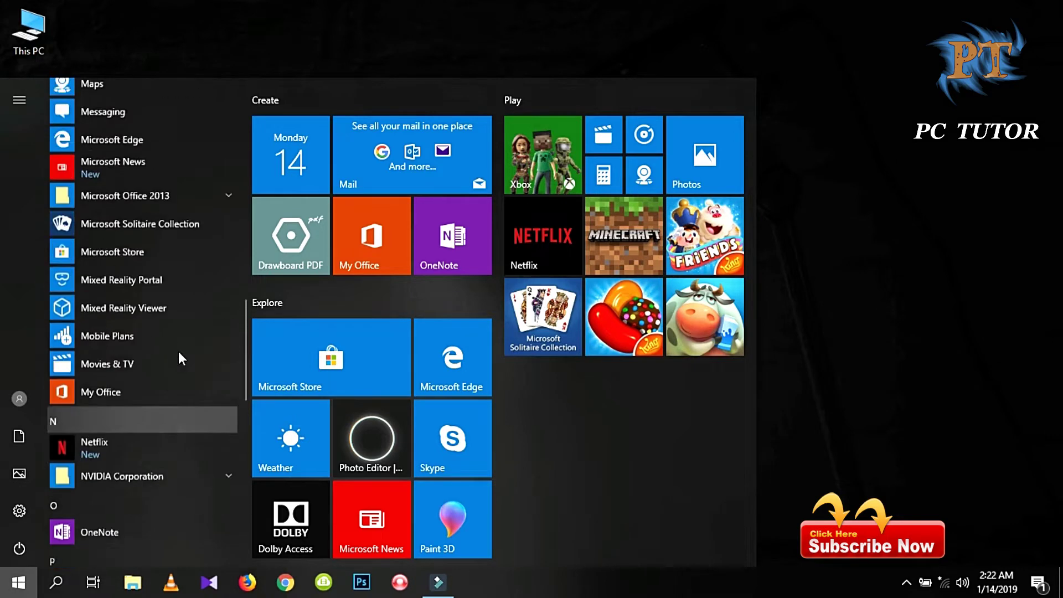
{"action": "scroll", "coordinate": [179, 352], "scroll_direction": "up", "scroll_amount": 3}
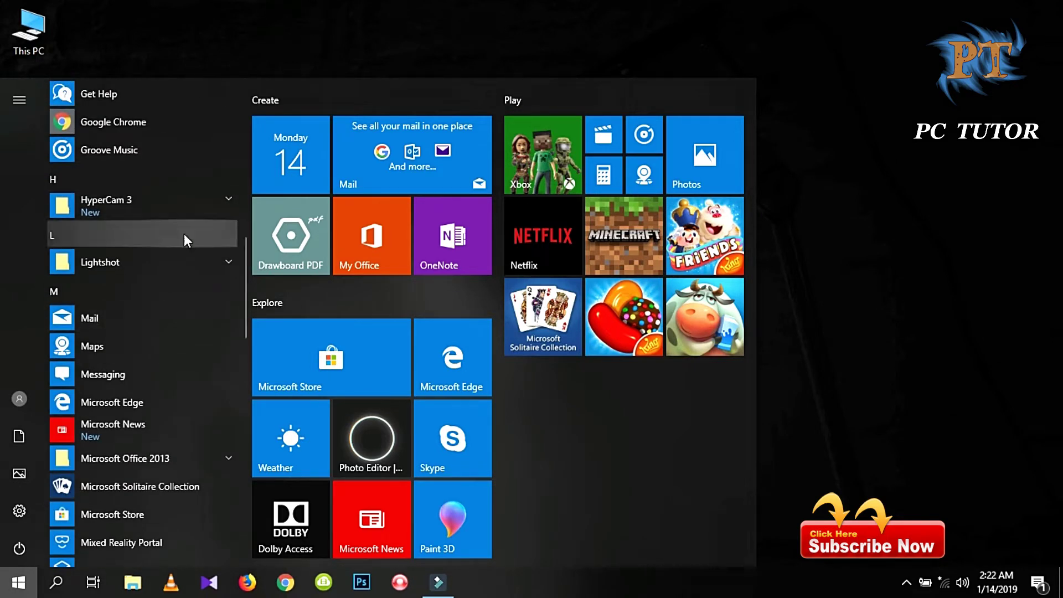
{"action": "scroll", "coordinate": [180, 272], "scroll_direction": "down", "scroll_amount": 12}
{"action": "scroll", "coordinate": [175, 211], "scroll_direction": "down", "scroll_amount": 2}
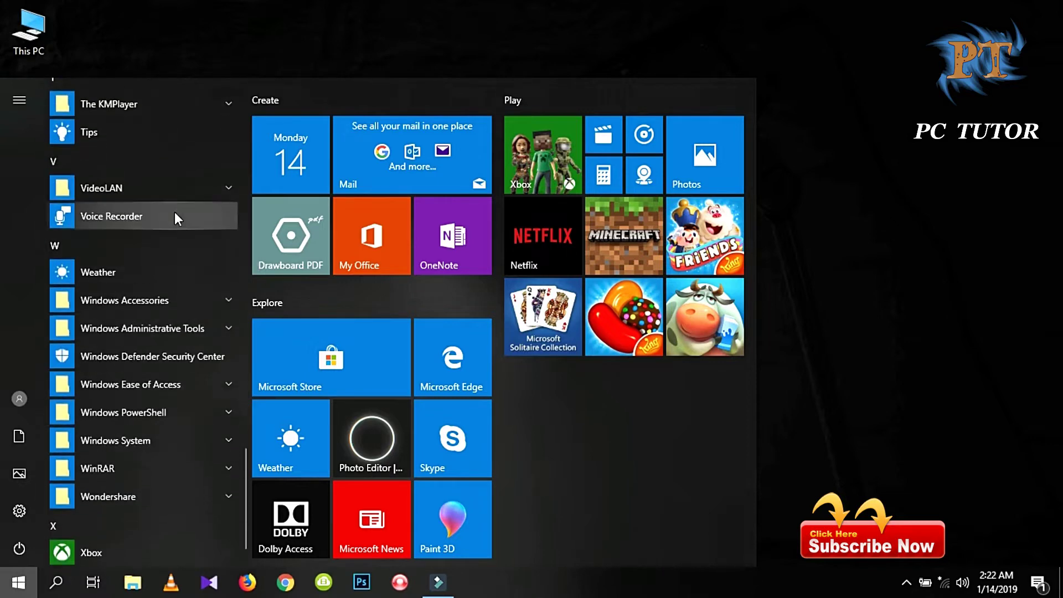
Step: Search Windows for "vlc" and for "km", and close the search without opening anything
{"action": "left_click", "coordinate": [57, 587]}
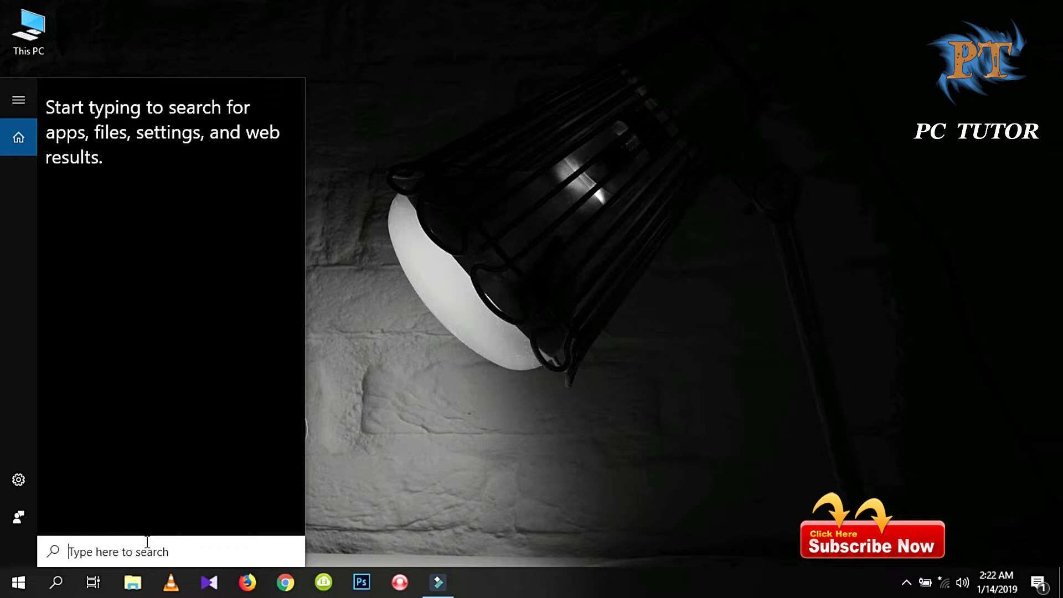
{"action": "type", "text": "vlc"}
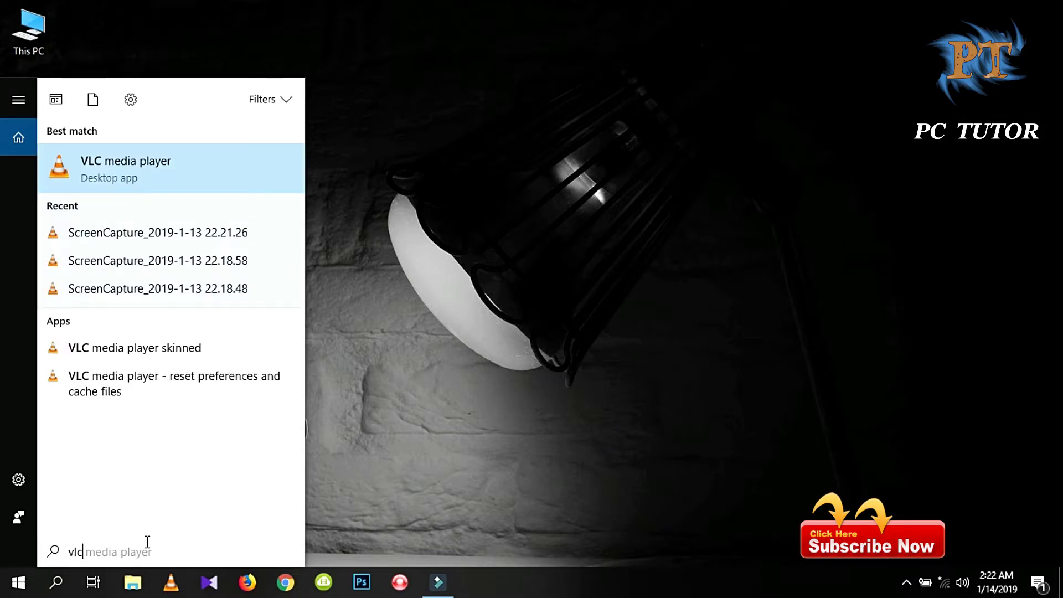
{"action": "key", "text": "BackSpace"}
{"action": "key", "text": "BackSpace"}
{"action": "key", "text": "BackSpace"}
{"action": "type", "text": "km"}
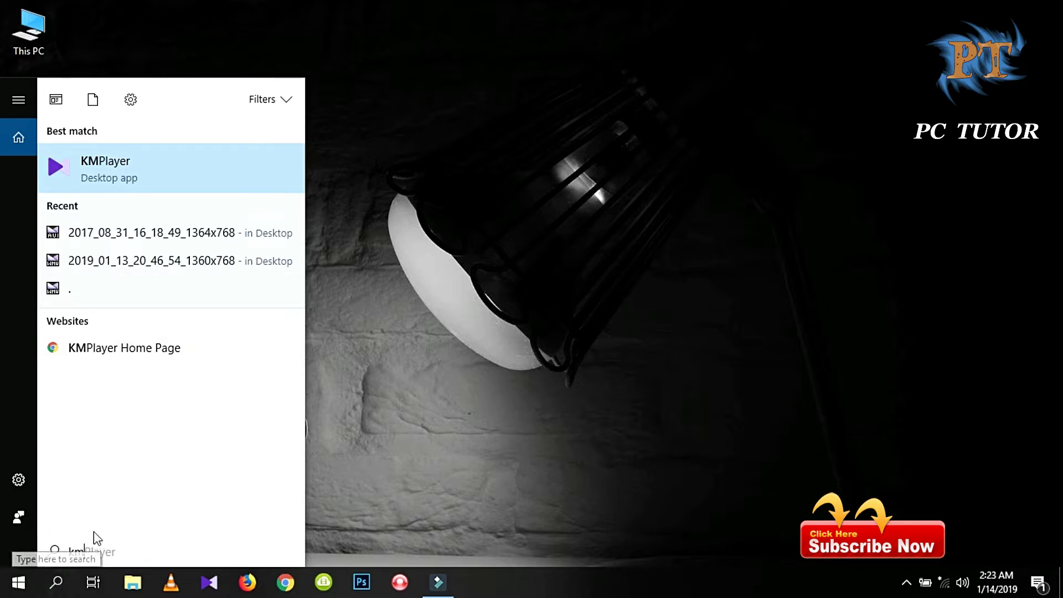
{"action": "left_click", "coordinate": [483, 268]}
Step: Open Task Manager and maximize its window
{"action": "right_click", "coordinate": [569, 579]}
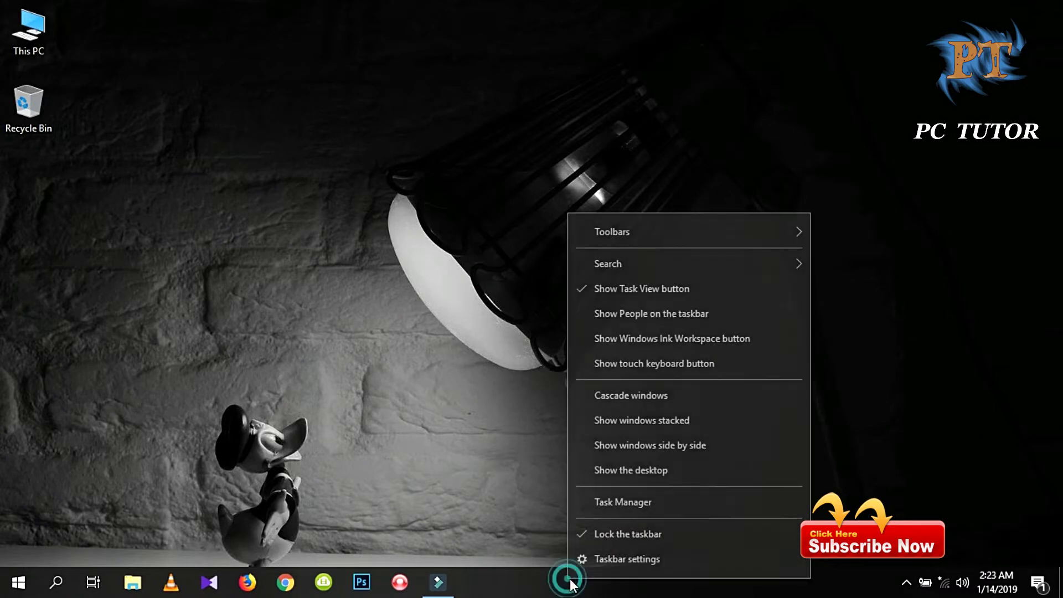
{"action": "left_click", "coordinate": [642, 502]}
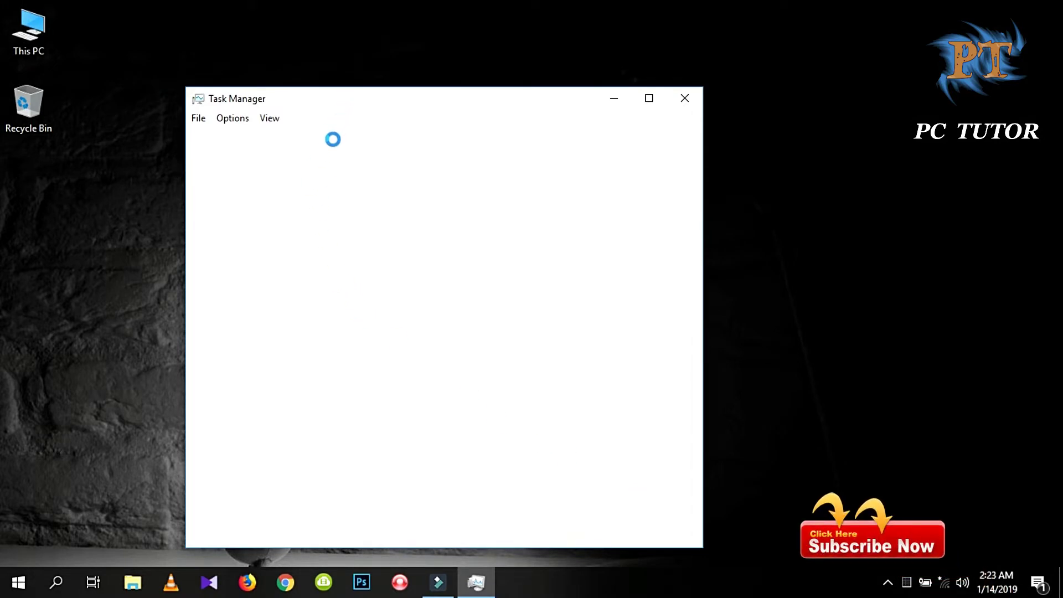
{"action": "scroll", "coordinate": [349, 254], "scroll_direction": "down", "scroll_amount": 2}
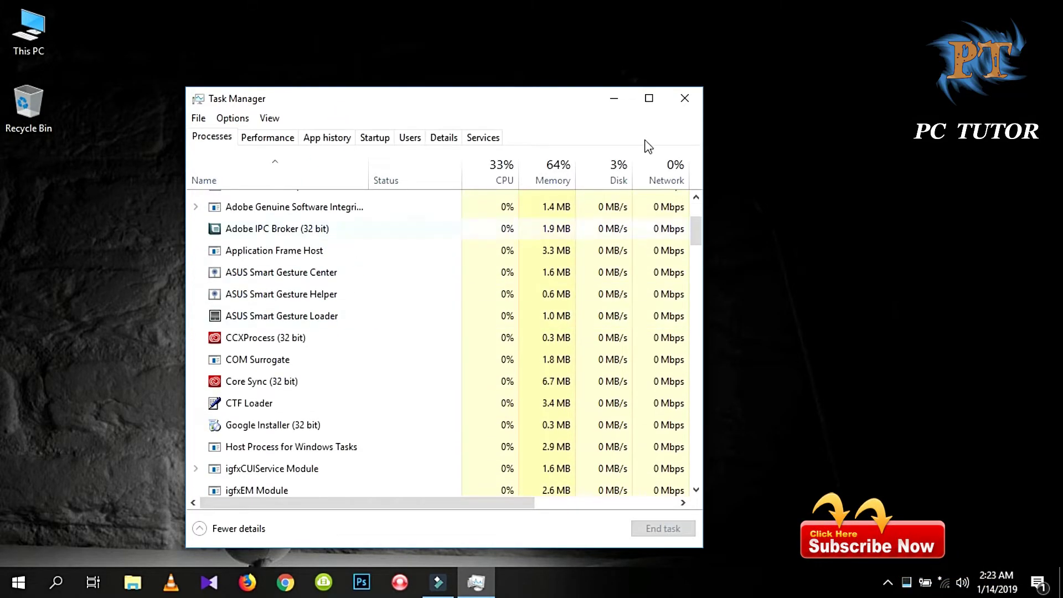
{"action": "left_click", "coordinate": [650, 100]}
Step: Examine the list of background and Windows processes together with their CPU, memory and disk usage
{"action": "scroll", "coordinate": [113, 495], "scroll_direction": "down", "scroll_amount": 2}
{"action": "scroll", "coordinate": [152, 181], "scroll_direction": "down", "scroll_amount": 4}
{"action": "scroll", "coordinate": [111, 377], "scroll_direction": "down", "scroll_amount": 6}
{"action": "scroll", "coordinate": [148, 348], "scroll_direction": "down", "scroll_amount": 3}
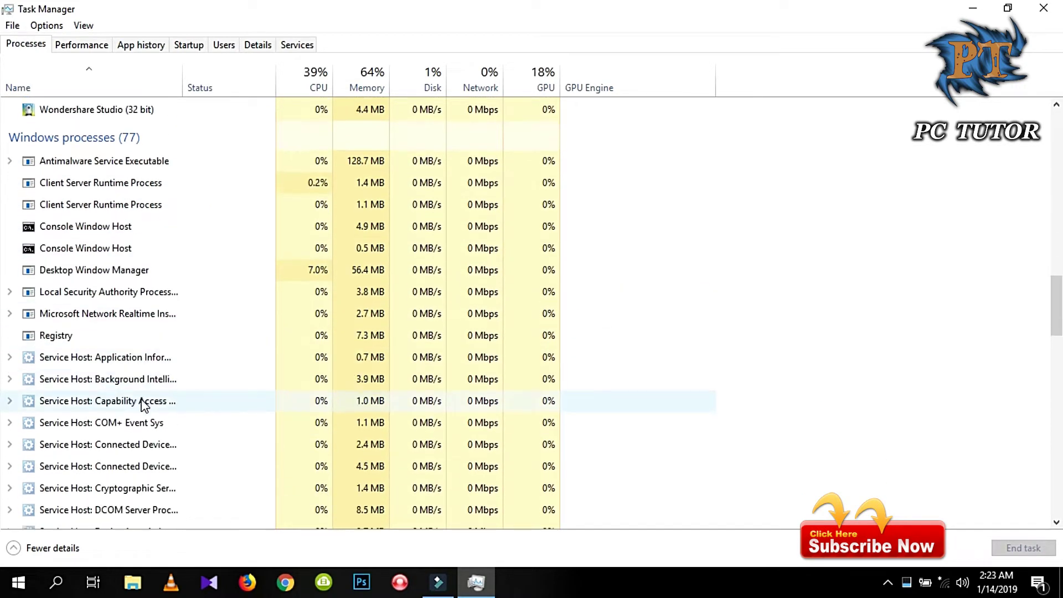
{"action": "scroll", "coordinate": [143, 404], "scroll_direction": "down", "scroll_amount": 4}
{"action": "scroll", "coordinate": [219, 284], "scroll_direction": "up", "scroll_amount": 6}
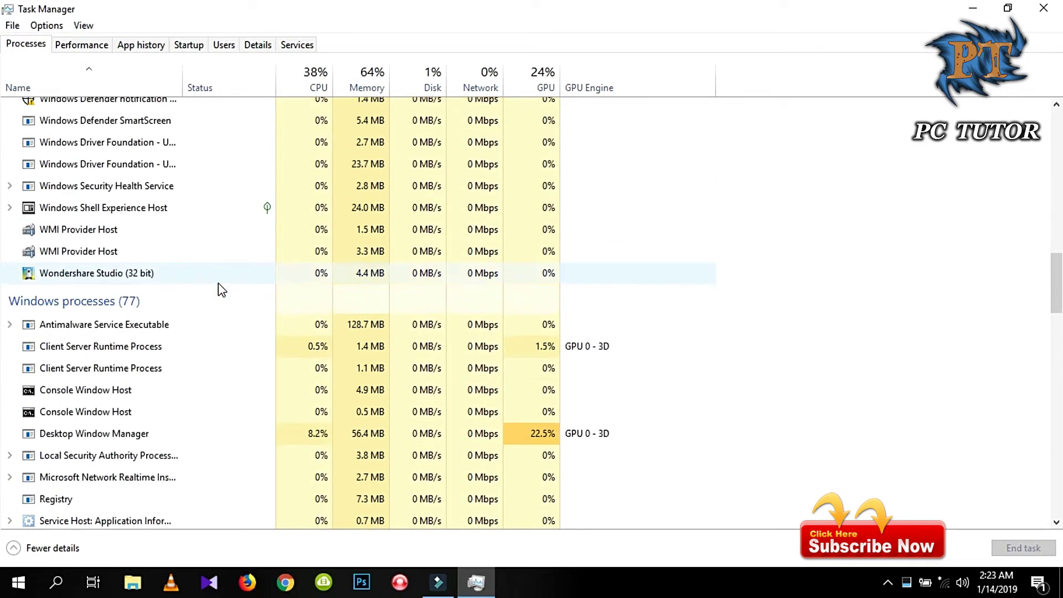
{"action": "scroll", "coordinate": [218, 283], "scroll_direction": "up", "scroll_amount": 10}
{"action": "scroll", "coordinate": [108, 210], "scroll_direction": "up", "scroll_amount": 2}
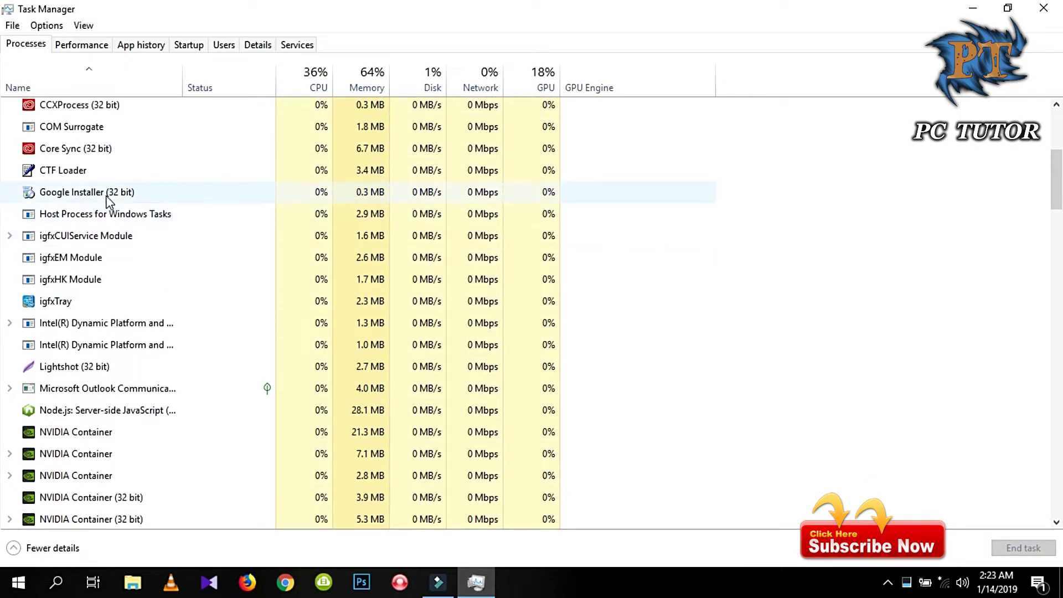
{"action": "scroll", "coordinate": [100, 216], "scroll_direction": "up", "scroll_amount": 3}
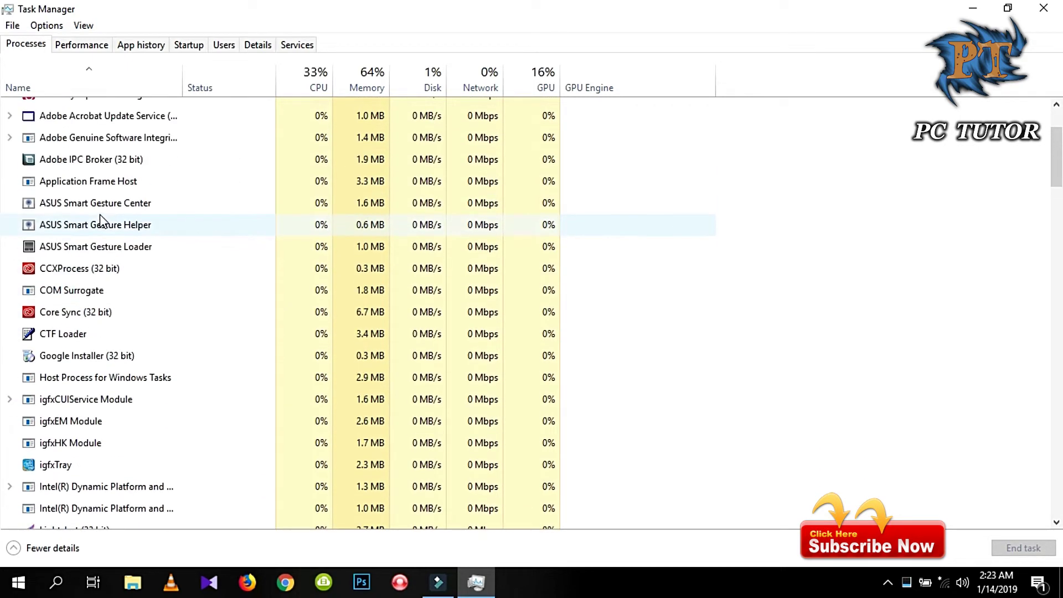
{"action": "scroll", "coordinate": [99, 214], "scroll_direction": "up", "scroll_amount": 2}
Step: Check which actions are available for the 64-bit Synaptics Pointing background process without ending it
{"action": "left_click", "coordinate": [137, 190]}
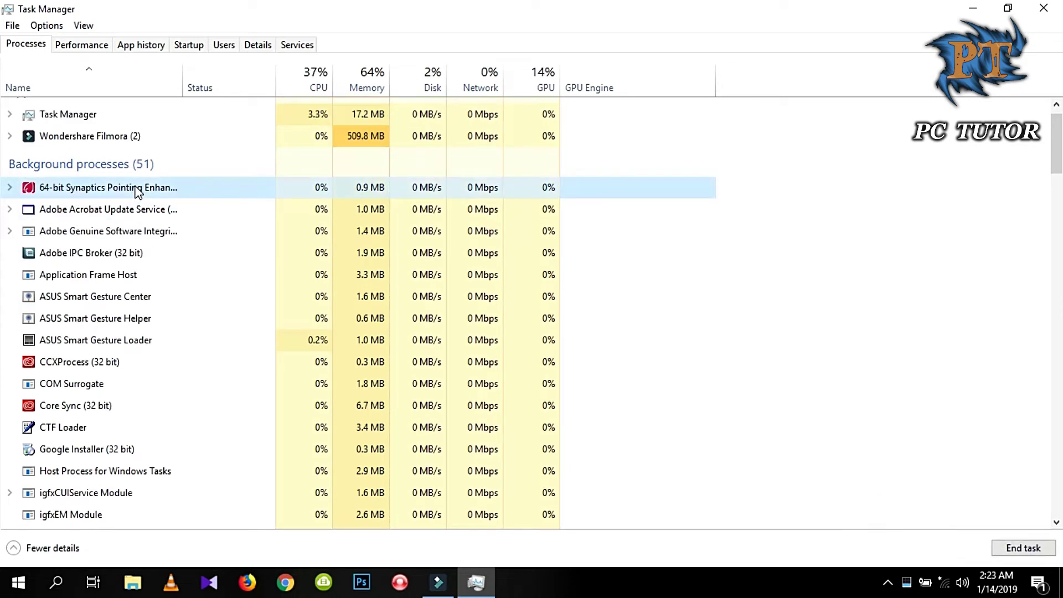
{"action": "right_click", "coordinate": [138, 191]}
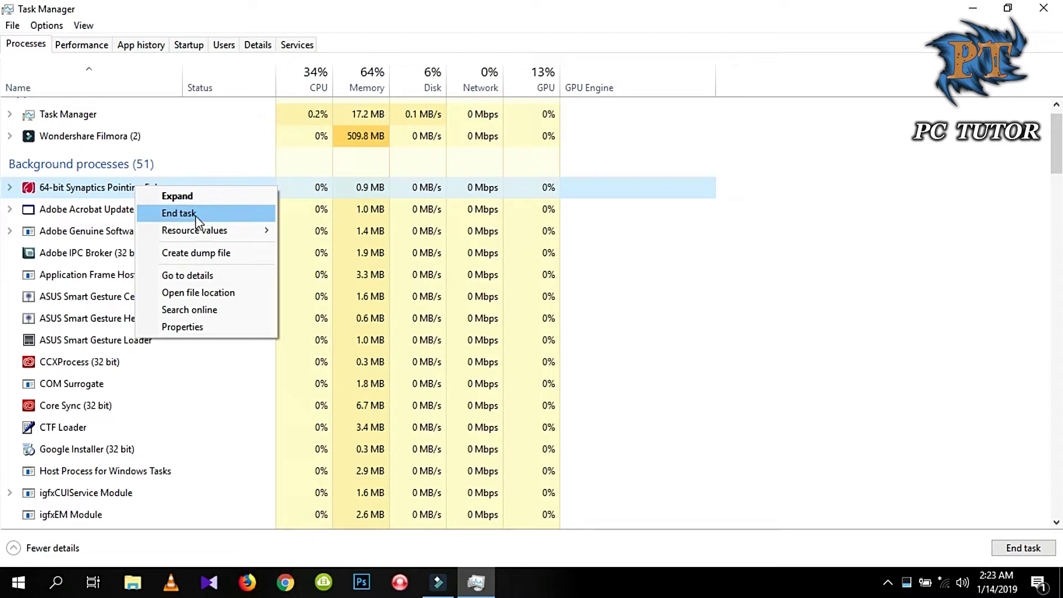
{"action": "left_click", "coordinate": [73, 213]}
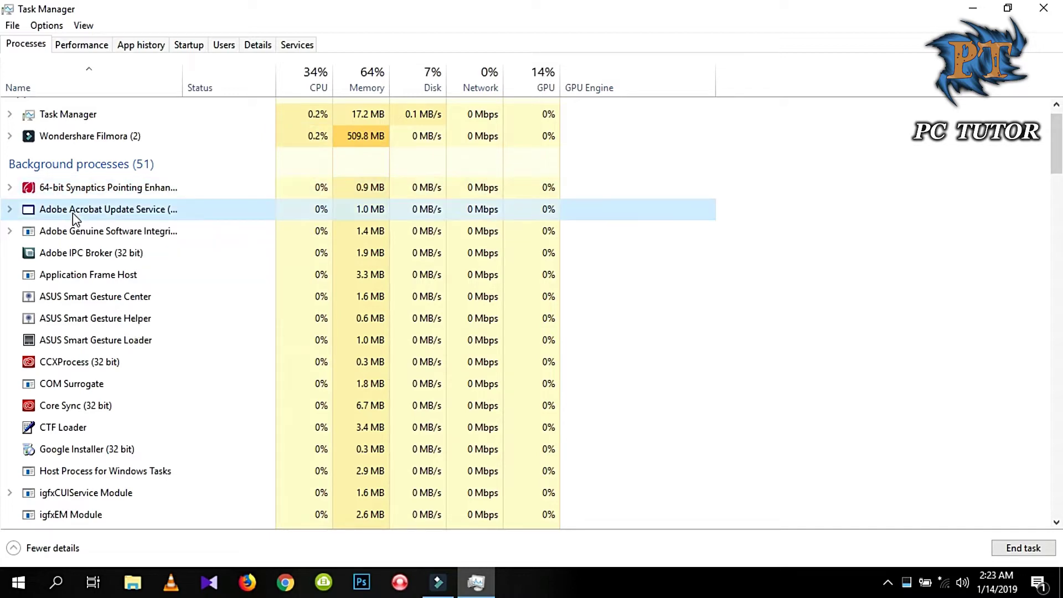
Step: Review the computer's performance graphs and the resource usage history of the apps
{"action": "left_click", "coordinate": [78, 44]}
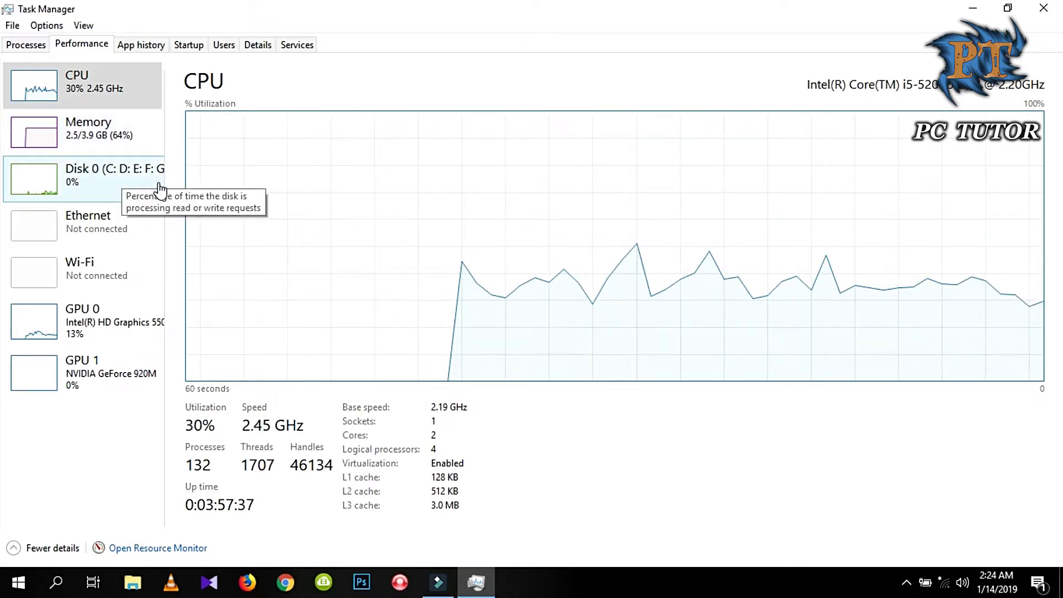
{"action": "left_click", "coordinate": [132, 43]}
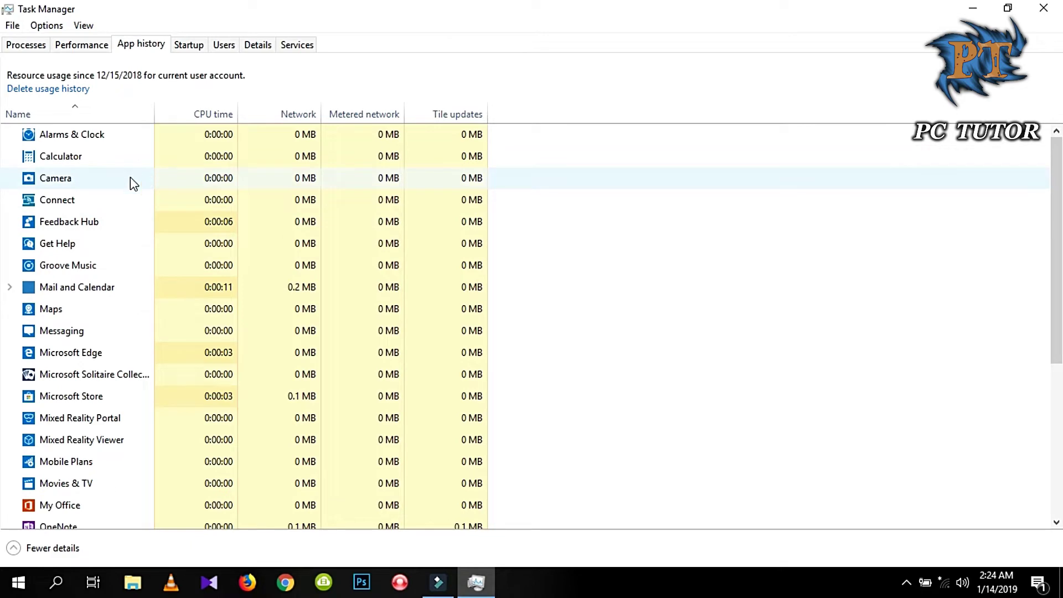
{"action": "scroll", "coordinate": [127, 387], "scroll_direction": "down", "scroll_amount": 2}
{"action": "scroll", "coordinate": [128, 432], "scroll_direction": "down", "scroll_amount": 1}
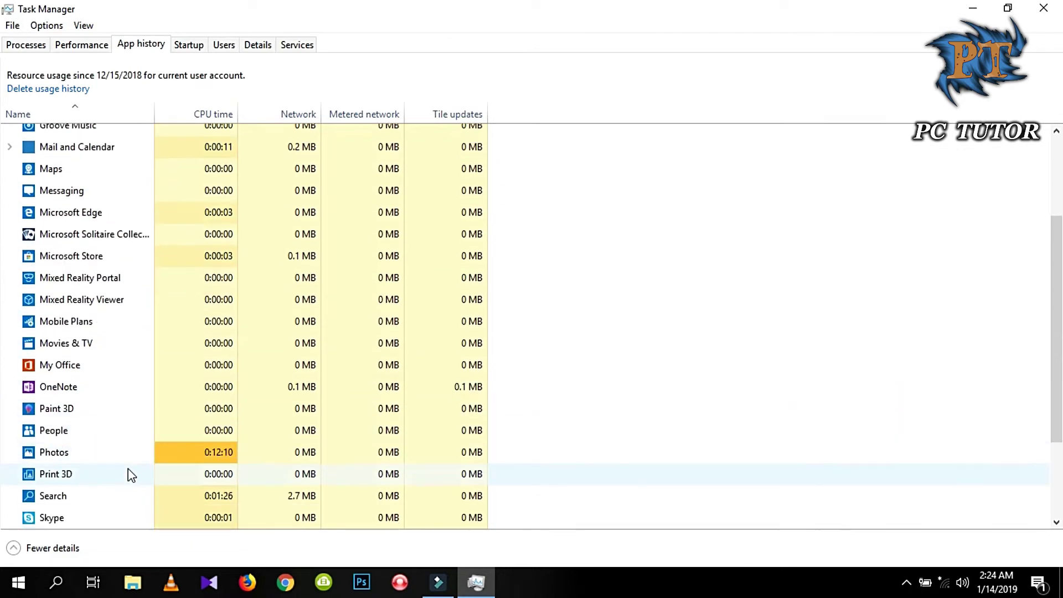
{"action": "scroll", "coordinate": [189, 47], "scroll_direction": "up", "scroll_amount": 3}
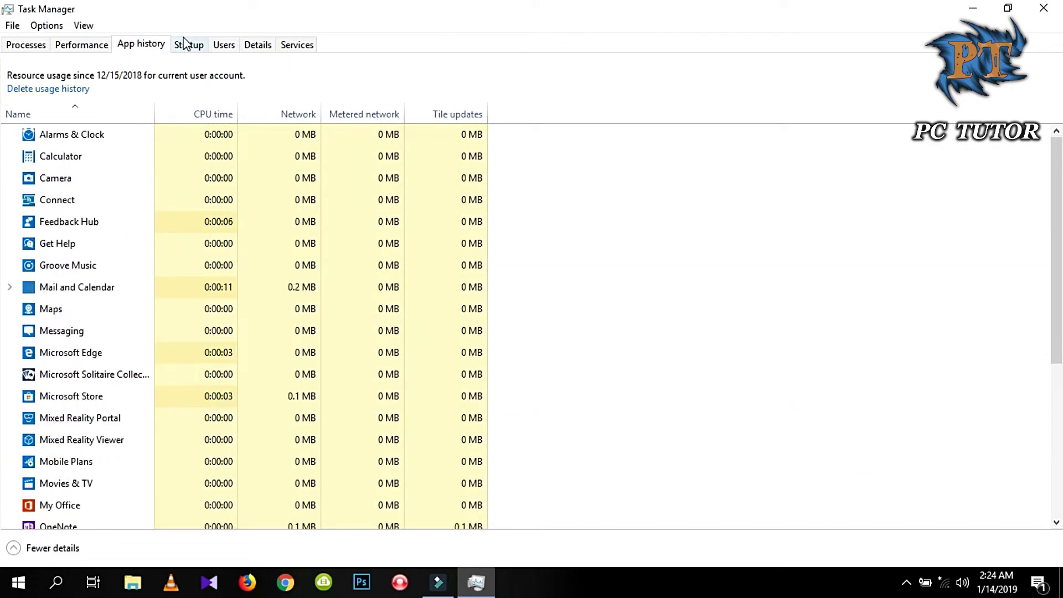
Step: Disable the Windows Defender notification program from launching at startup
{"action": "left_click", "coordinate": [187, 45]}
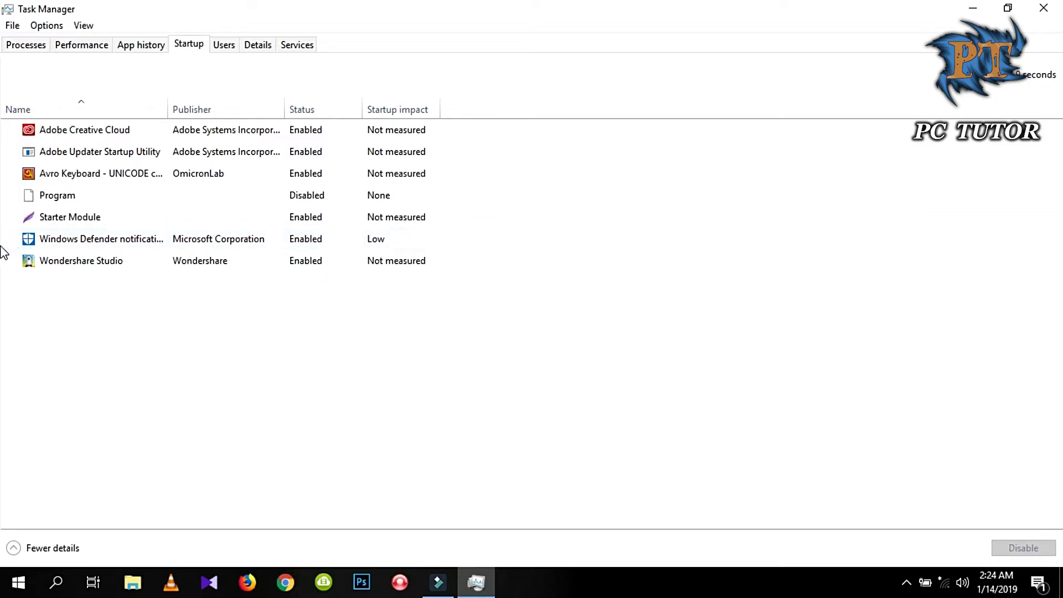
{"action": "left_click", "coordinate": [124, 245]}
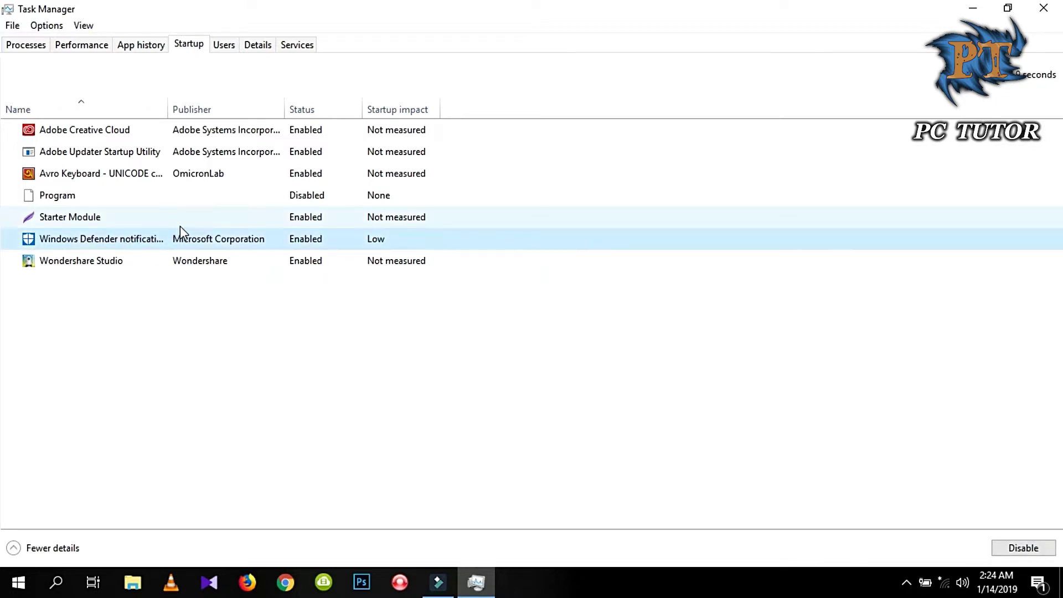
{"action": "right_click", "coordinate": [202, 237]}
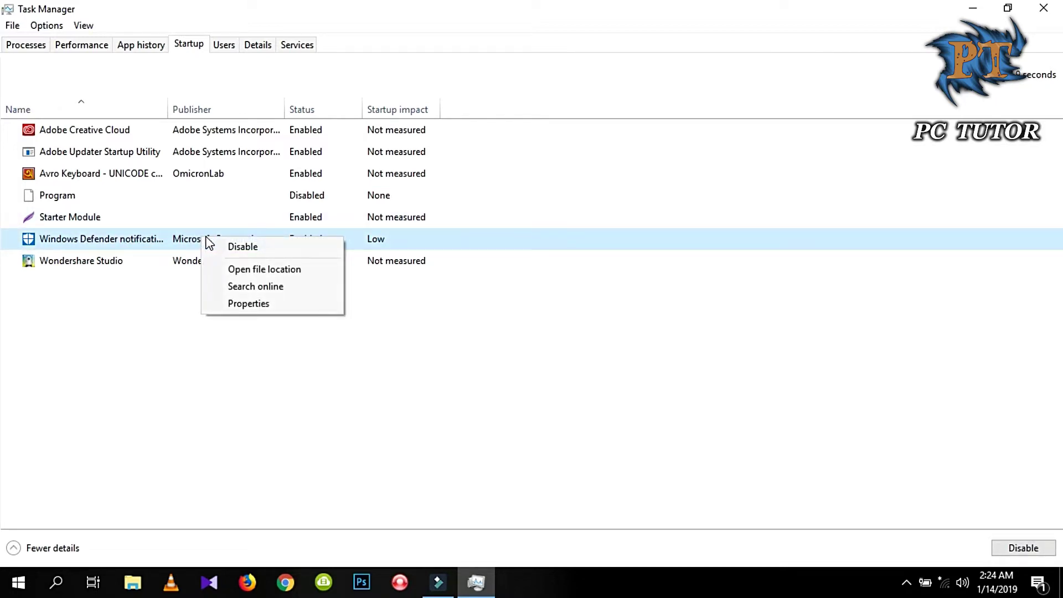
{"action": "left_click", "coordinate": [244, 248]}
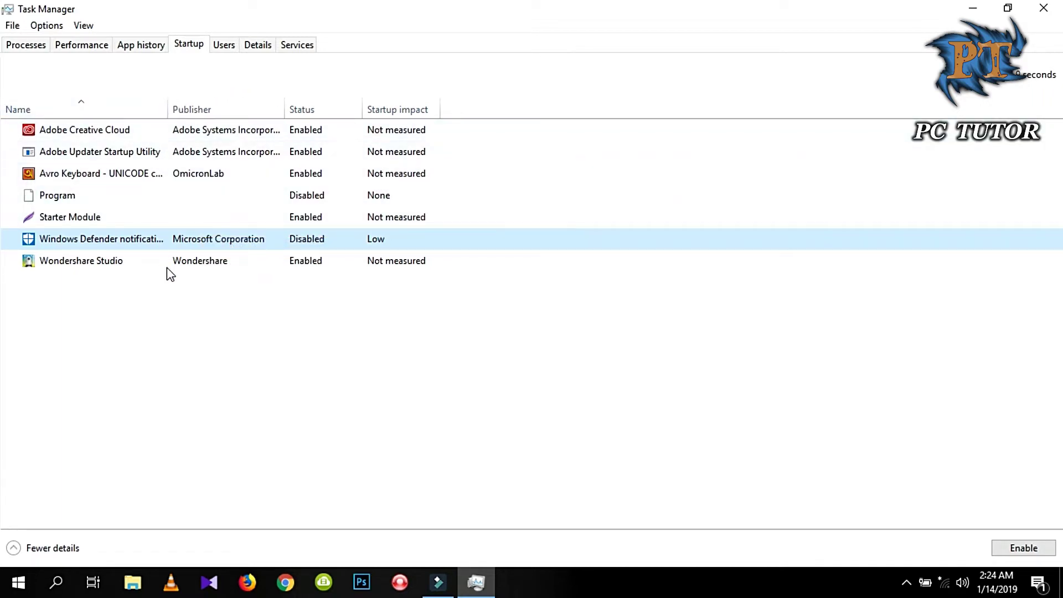
Step: Examine the detailed list of running processes with their status, user and memory, selecting the second nvcontainer.exe entry
{"action": "left_click", "coordinate": [257, 44]}
{"action": "scroll", "coordinate": [230, 226], "scroll_direction": "up", "scroll_amount": 3}
{"action": "scroll", "coordinate": [202, 114], "scroll_direction": "down", "scroll_amount": 1}
{"action": "scroll", "coordinate": [91, 229], "scroll_direction": "up", "scroll_amount": 1}
{"action": "scroll", "coordinate": [102, 246], "scroll_direction": "down", "scroll_amount": 7}
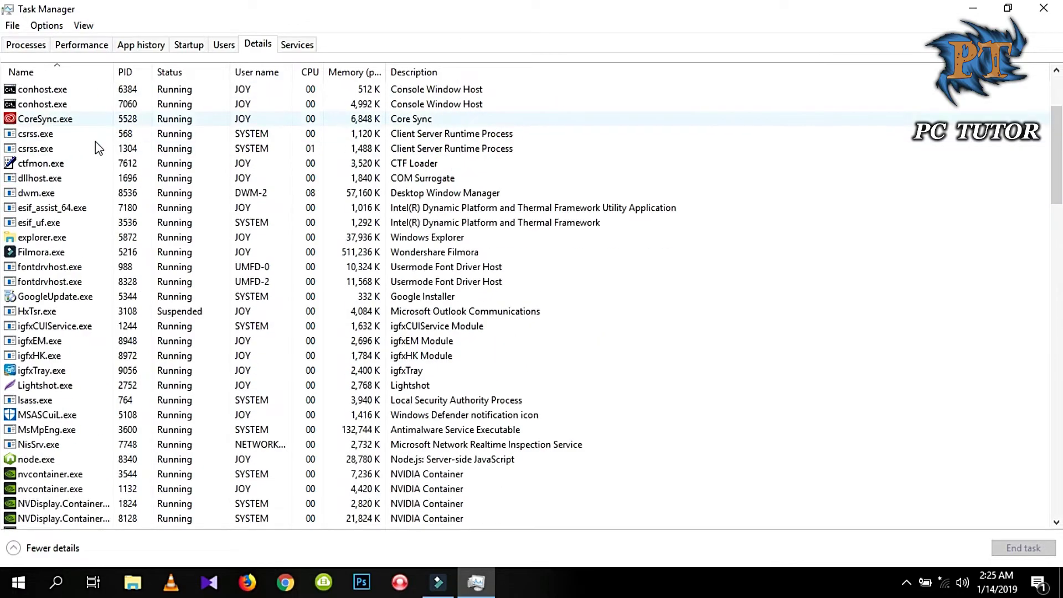
{"action": "scroll", "coordinate": [103, 247], "scroll_direction": "down", "scroll_amount": 6}
{"action": "scroll", "coordinate": [102, 232], "scroll_direction": "up", "scroll_amount": 3}
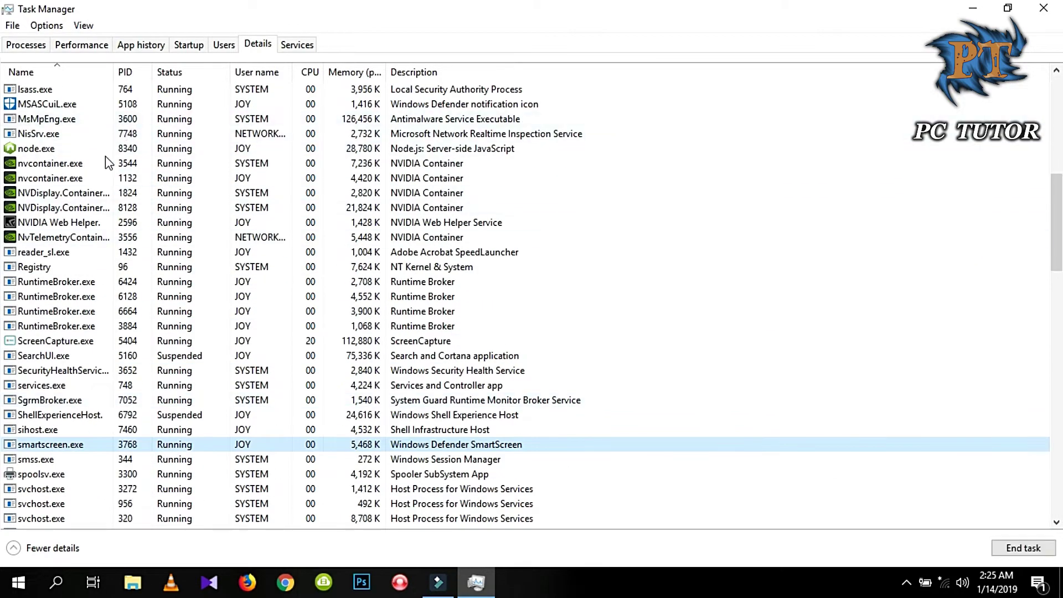
{"action": "left_click", "coordinate": [90, 179]}
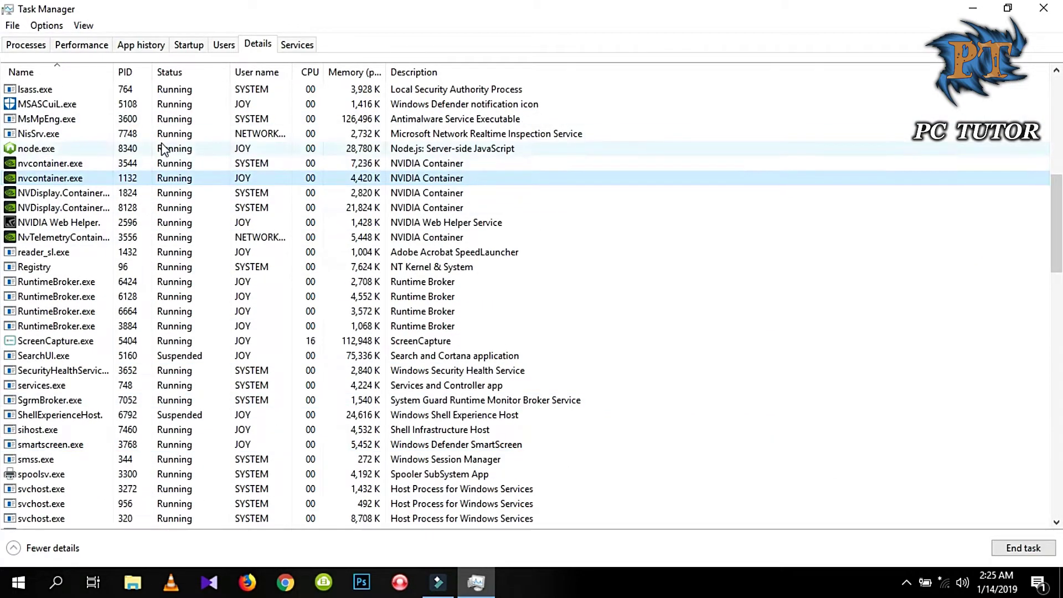
{"action": "right_click", "coordinate": [590, 243]}
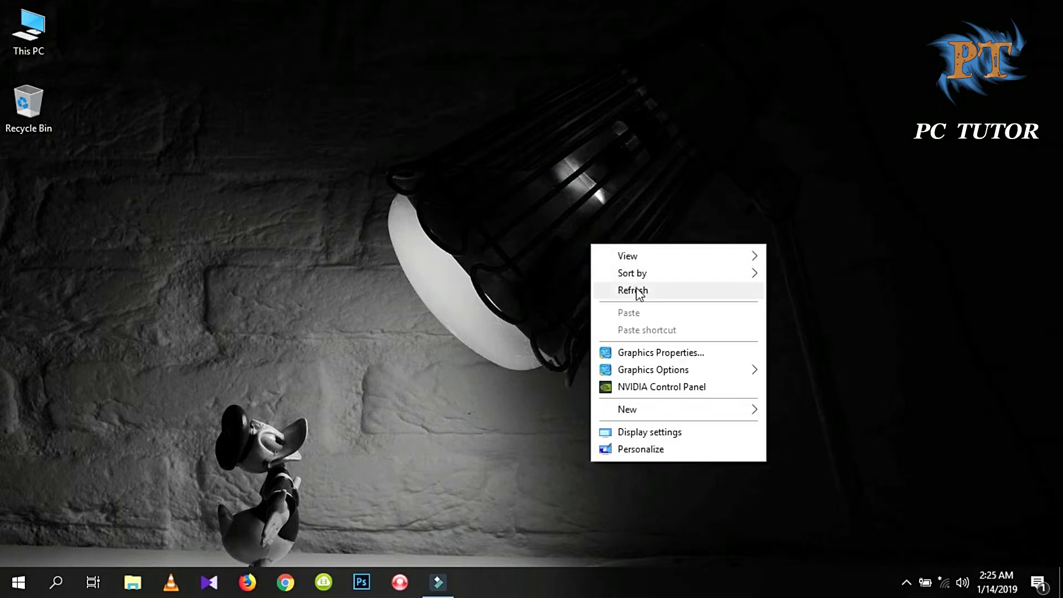
{"action": "left_click", "coordinate": [636, 287]}
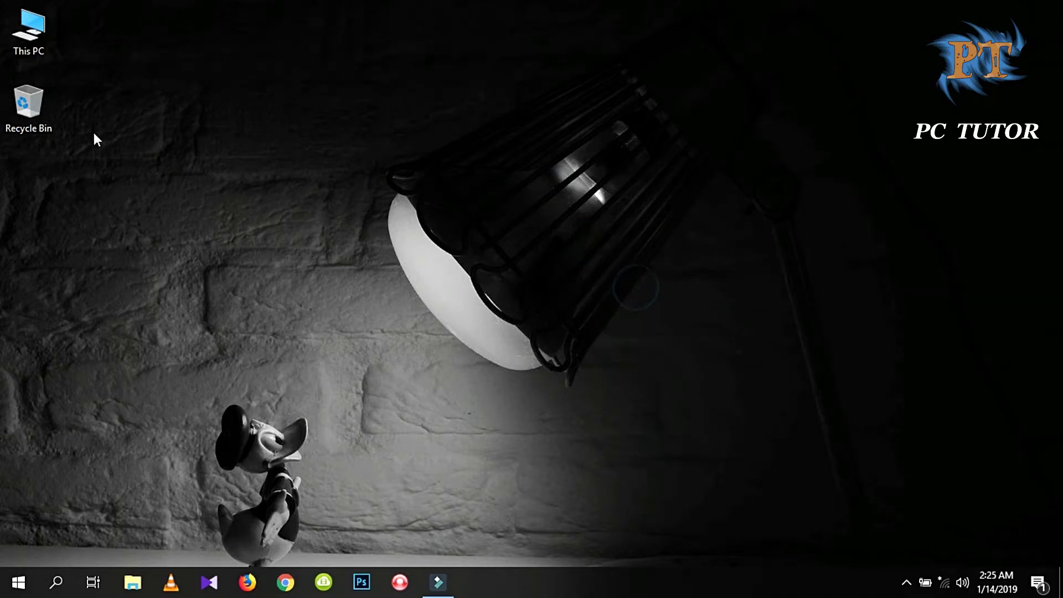
Step: Open the desktop's personalization settings and set asus-wallpaper-1920x1080 from the display wellpaper folder as the background picture
{"action": "right_click", "coordinate": [486, 194]}
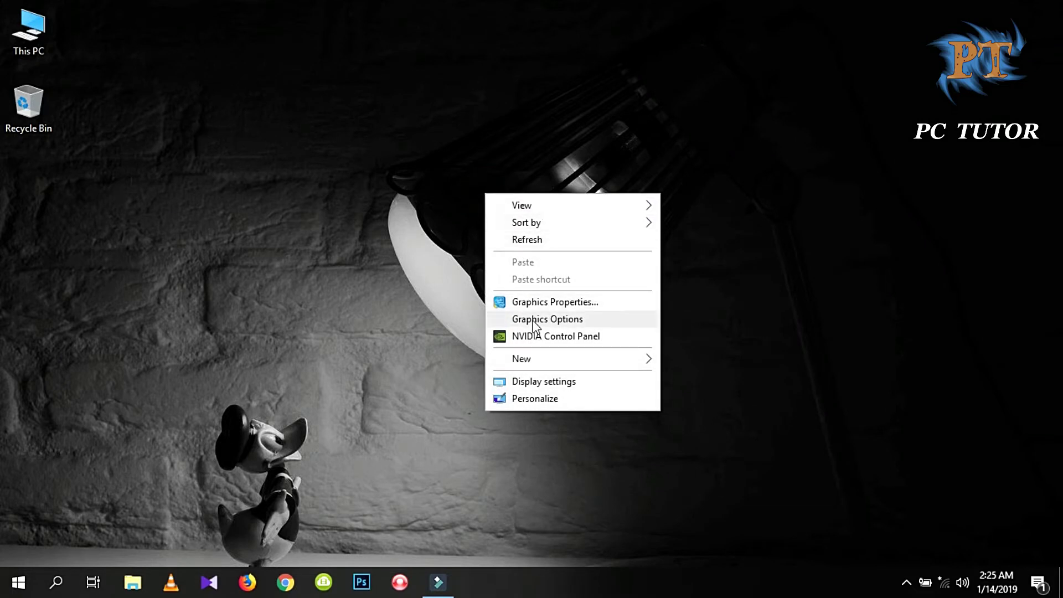
{"action": "left_click", "coordinate": [553, 400]}
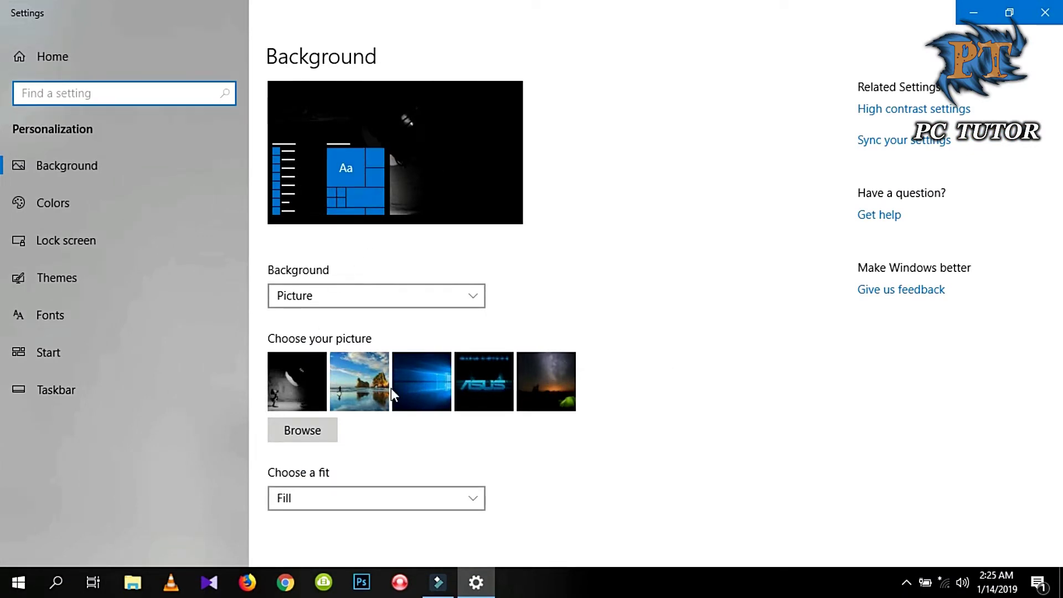
{"action": "left_click", "coordinate": [308, 433]}
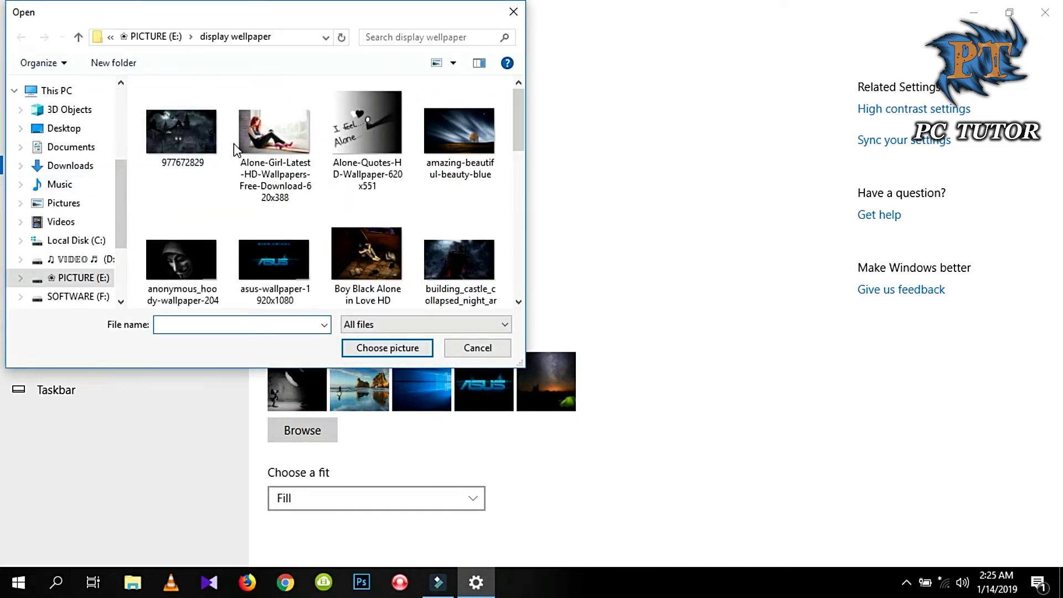
{"action": "scroll", "coordinate": [249, 166], "scroll_direction": "down", "scroll_amount": 2}
{"action": "scroll", "coordinate": [415, 218], "scroll_direction": "up", "scroll_amount": 2}
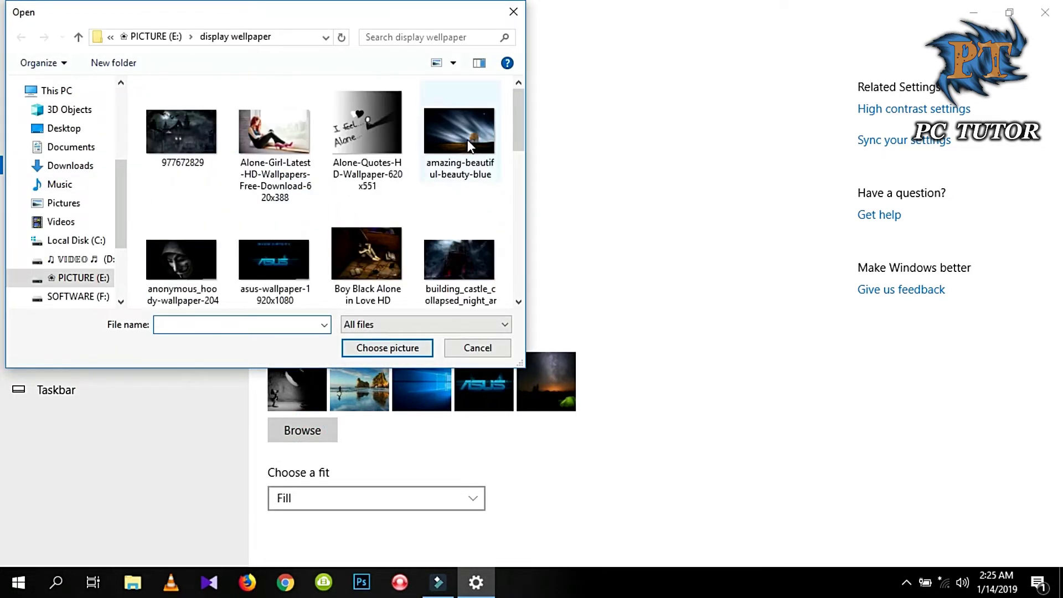
{"action": "left_click", "coordinate": [471, 136]}
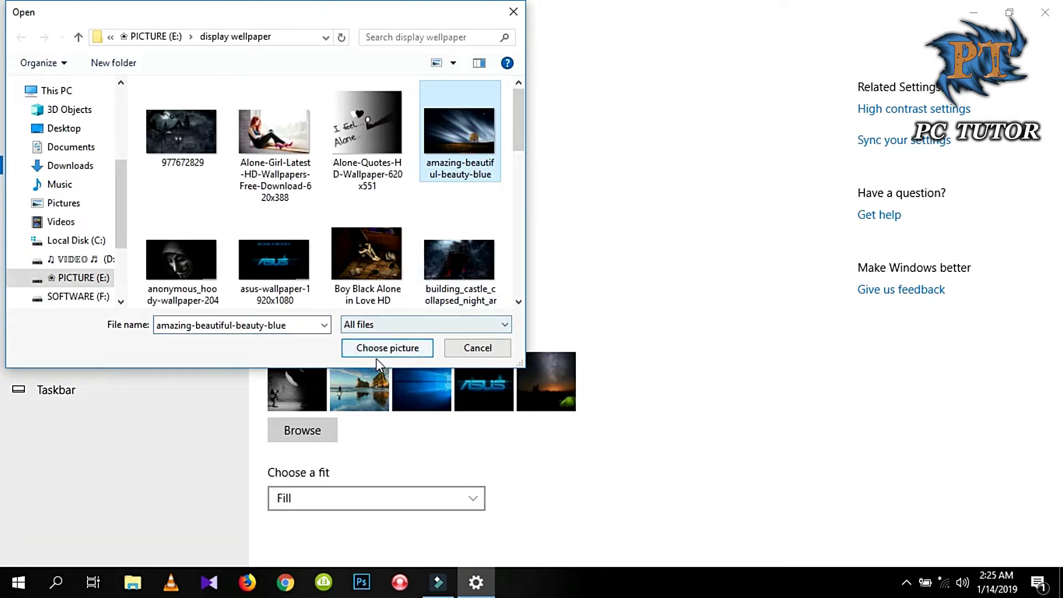
{"action": "scroll", "coordinate": [319, 252], "scroll_direction": "down", "scroll_amount": 1}
{"action": "left_click", "coordinate": [307, 249]}
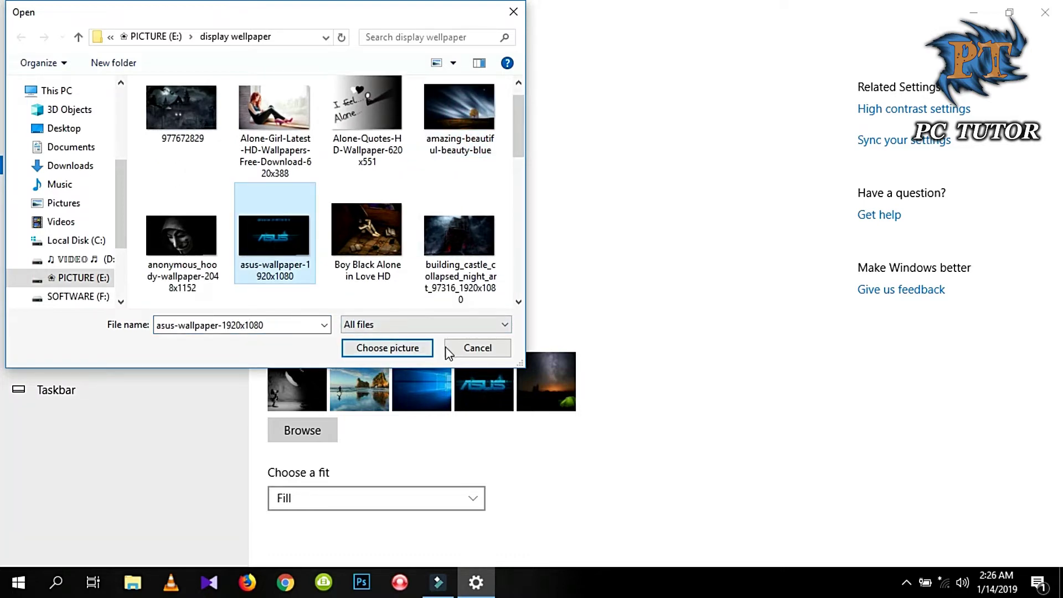
{"action": "left_click", "coordinate": [401, 348]}
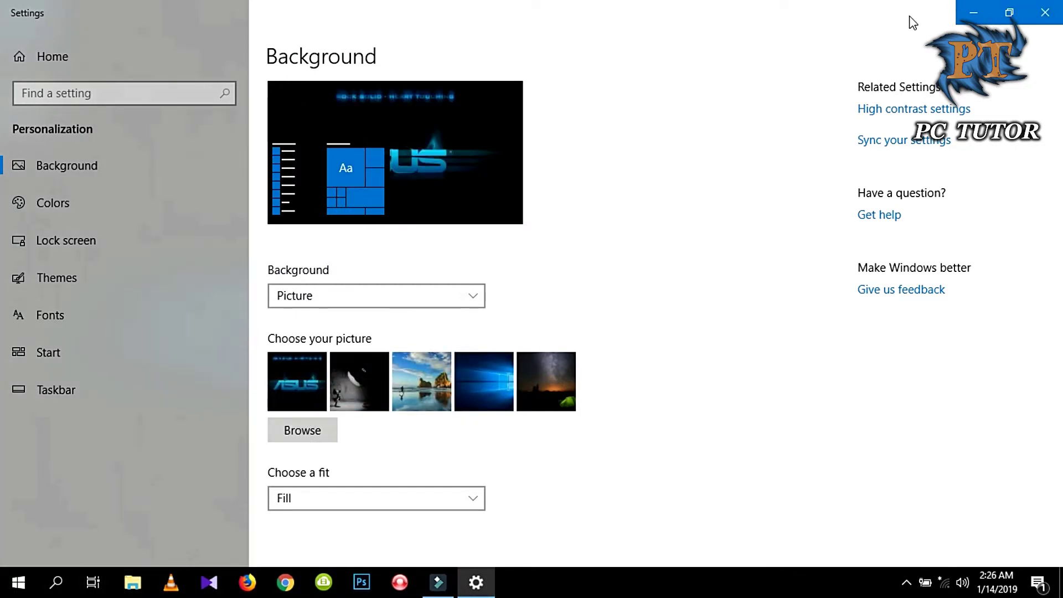
Step: Minimize Settings to view the new wallpaper and refresh the desktop twice
{"action": "left_click", "coordinate": [973, 12]}
{"action": "right_click", "coordinate": [555, 187]}
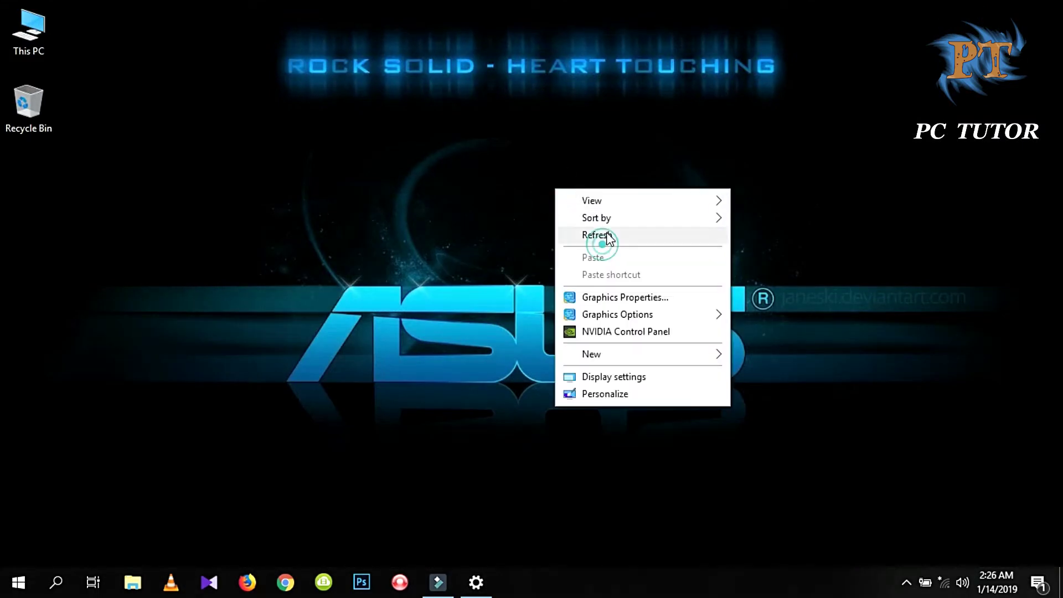
{"action": "left_click", "coordinate": [606, 235]}
{"action": "right_click", "coordinate": [474, 182]}
{"action": "left_click", "coordinate": [515, 228]}
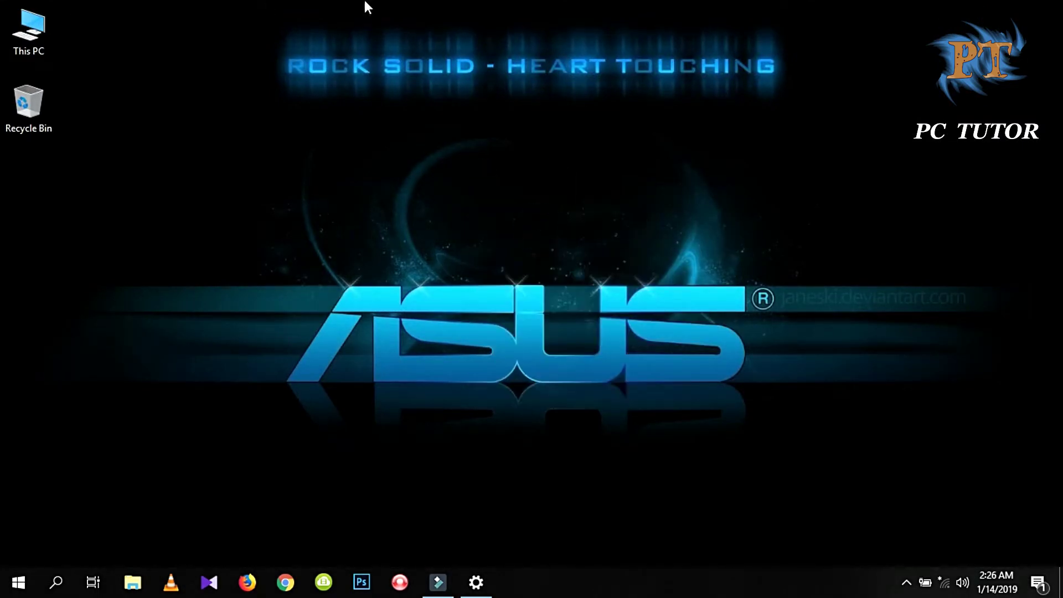
Step: Return to the background settings and switch the background to a solid color, trying blue before choosing black
{"action": "left_click", "coordinate": [476, 582]}
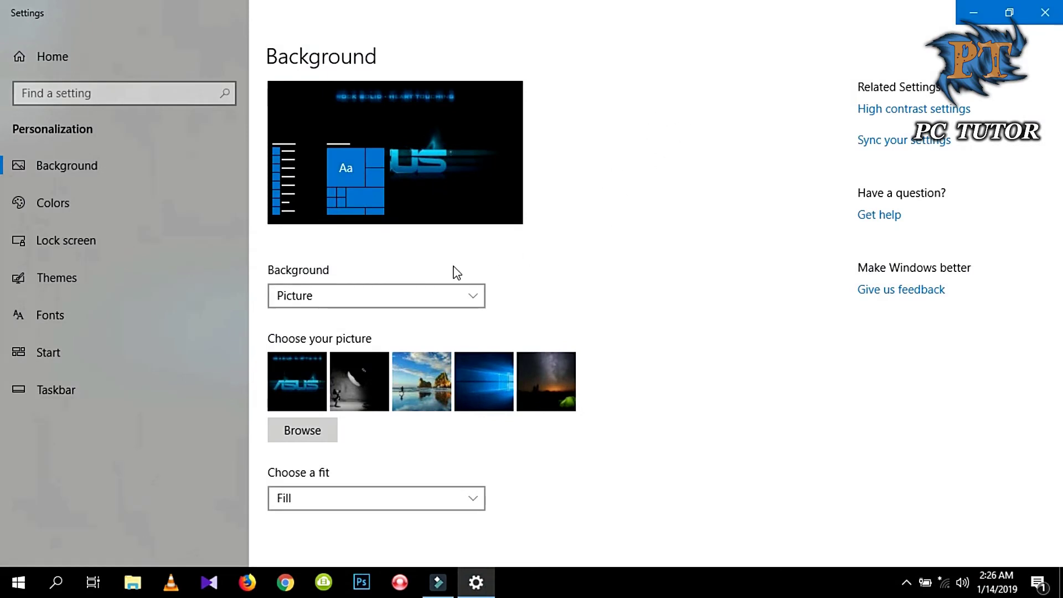
{"action": "left_click", "coordinate": [453, 297]}
{"action": "left_click", "coordinate": [600, 237]}
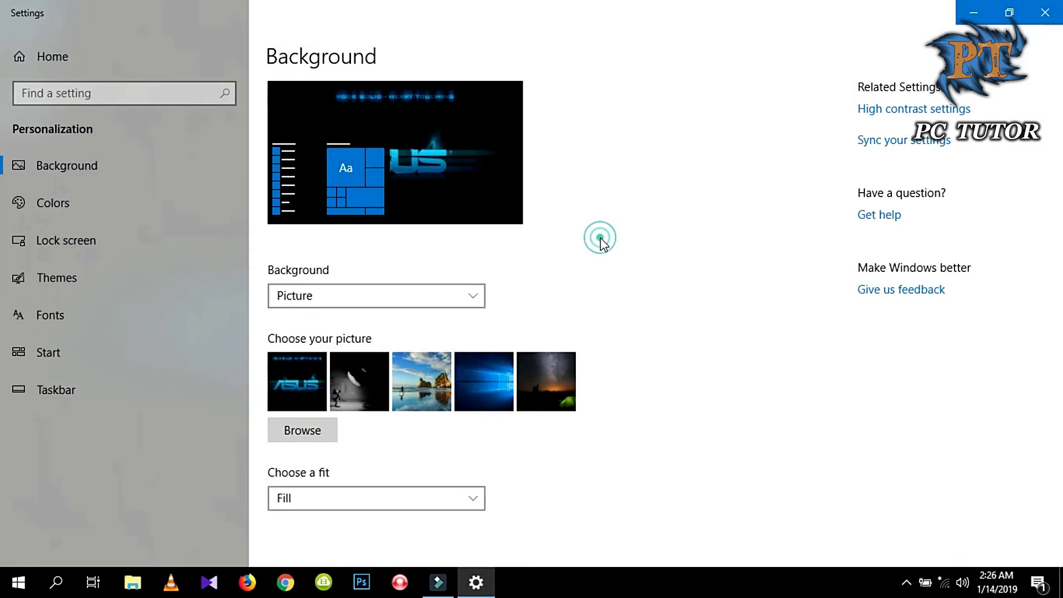
{"action": "left_click", "coordinate": [473, 292]}
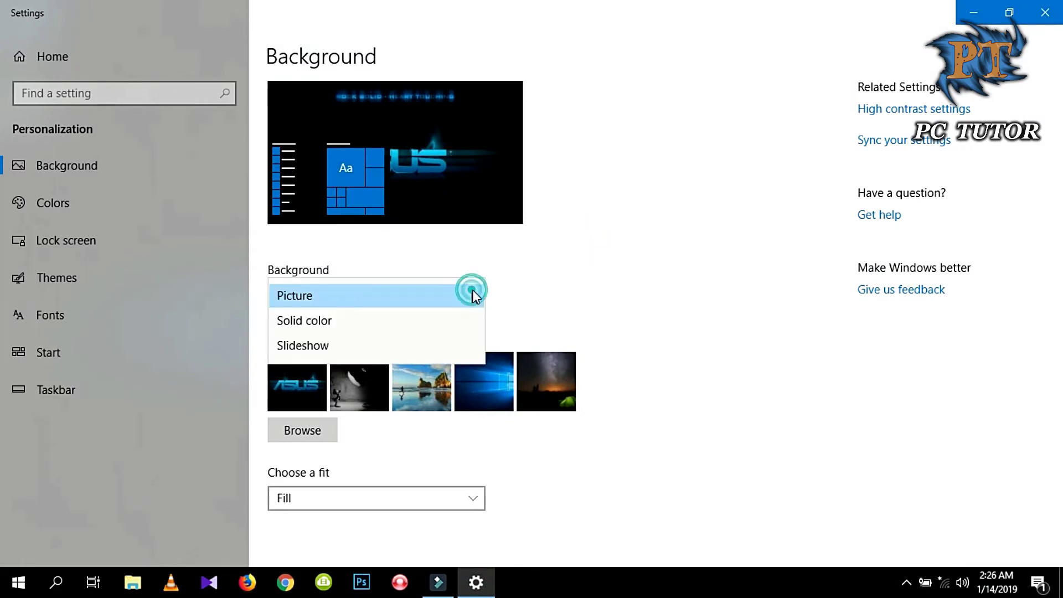
{"action": "left_click", "coordinate": [322, 321]}
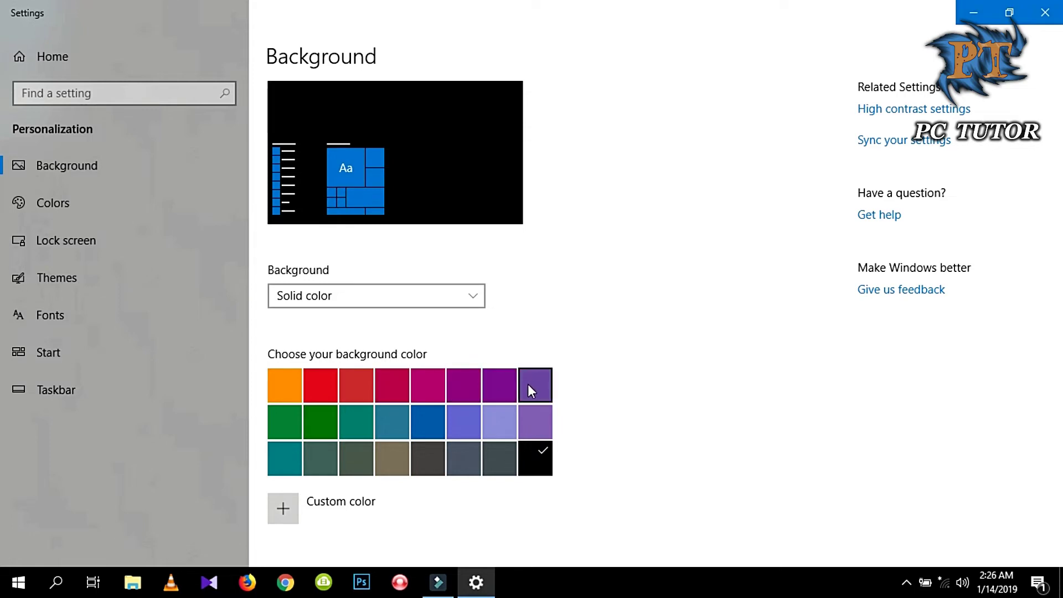
{"action": "left_click", "coordinate": [430, 420]}
{"action": "left_click", "coordinate": [535, 459]}
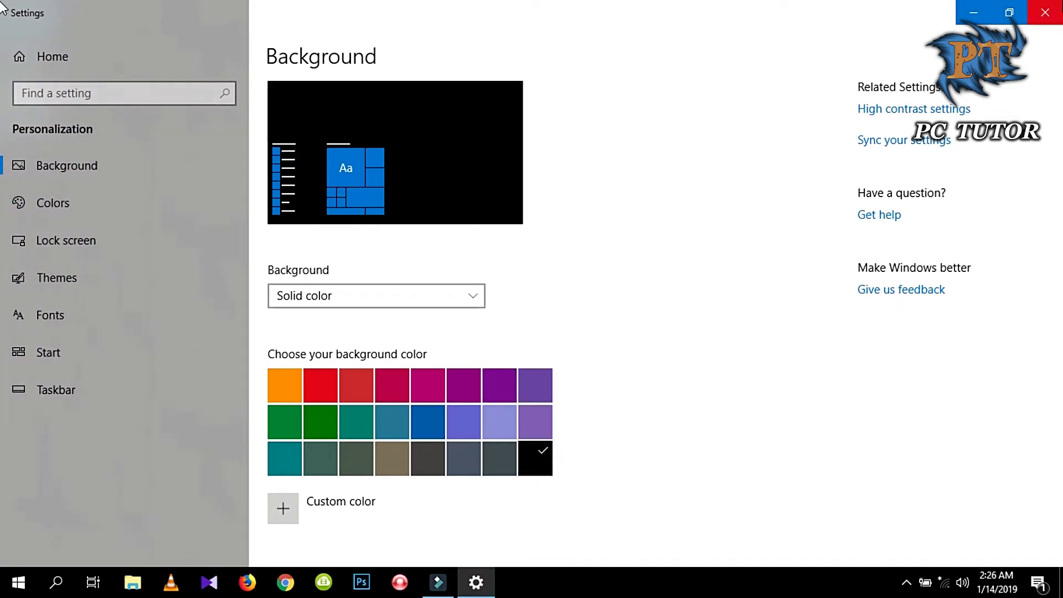
Step: Minimize Settings to view the solid black background and refresh the desktop
{"action": "left_click", "coordinate": [974, 17]}
{"action": "right_click", "coordinate": [584, 172]}
{"action": "left_click", "coordinate": [650, 218]}
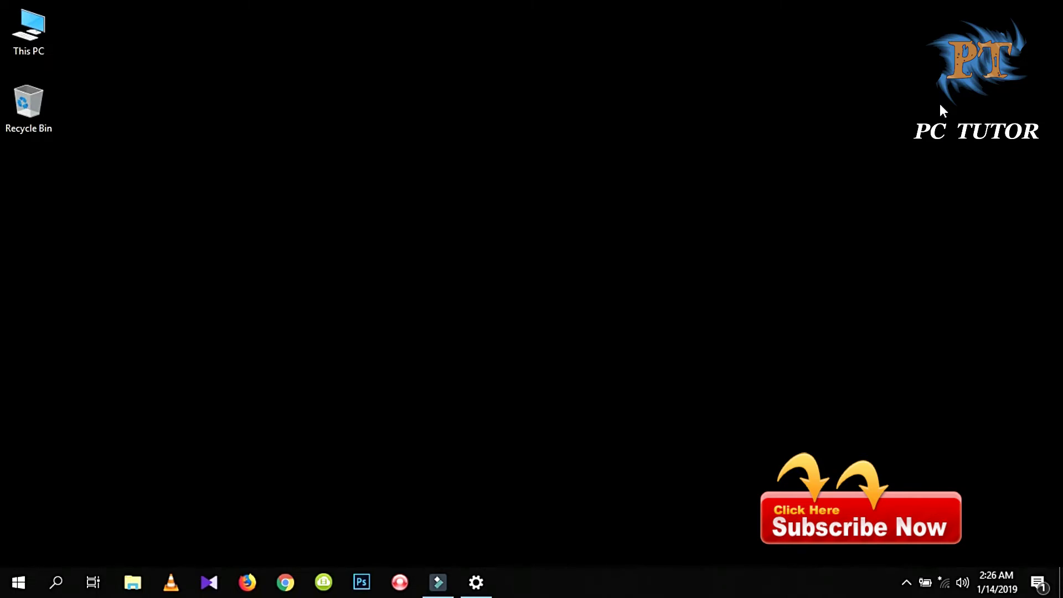
Step: Switch the desktop background to Slideshow and check the available picture change intervals without picking a different one
{"action": "left_click", "coordinate": [477, 581]}
{"action": "left_click", "coordinate": [413, 305]}
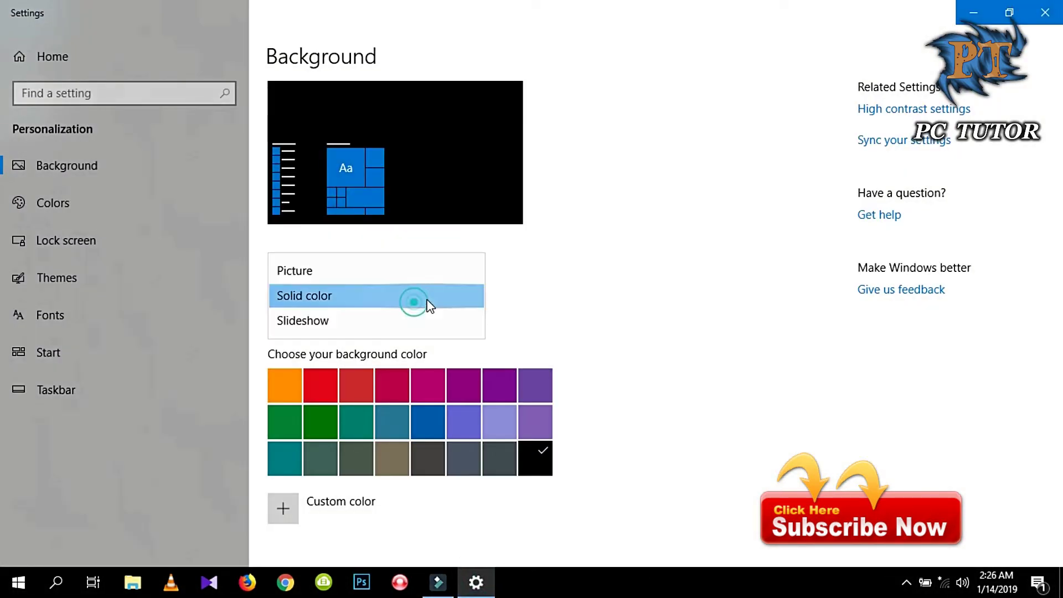
{"action": "left_click", "coordinate": [326, 325]}
{"action": "scroll", "coordinate": [814, 493], "scroll_direction": "down", "scroll_amount": 3}
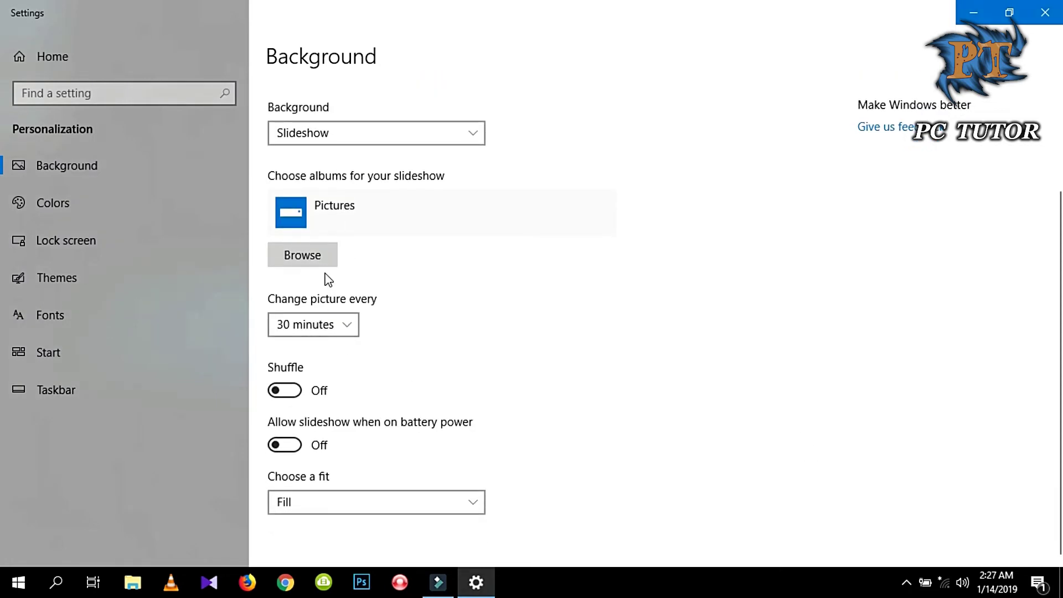
{"action": "left_click", "coordinate": [349, 326]}
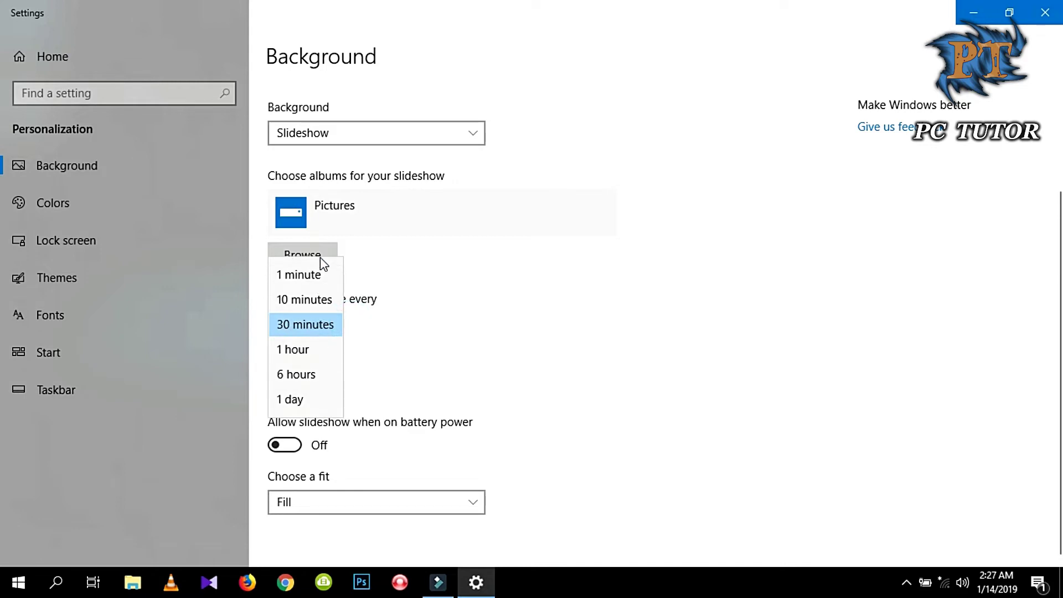
{"action": "left_click", "coordinate": [430, 334]}
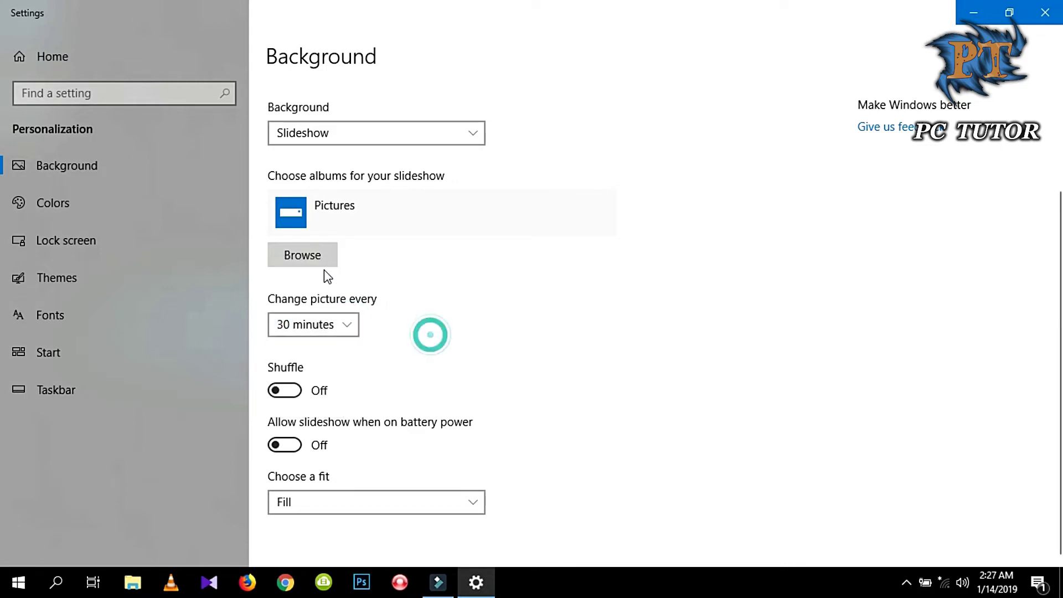
{"action": "left_click", "coordinate": [351, 326]}
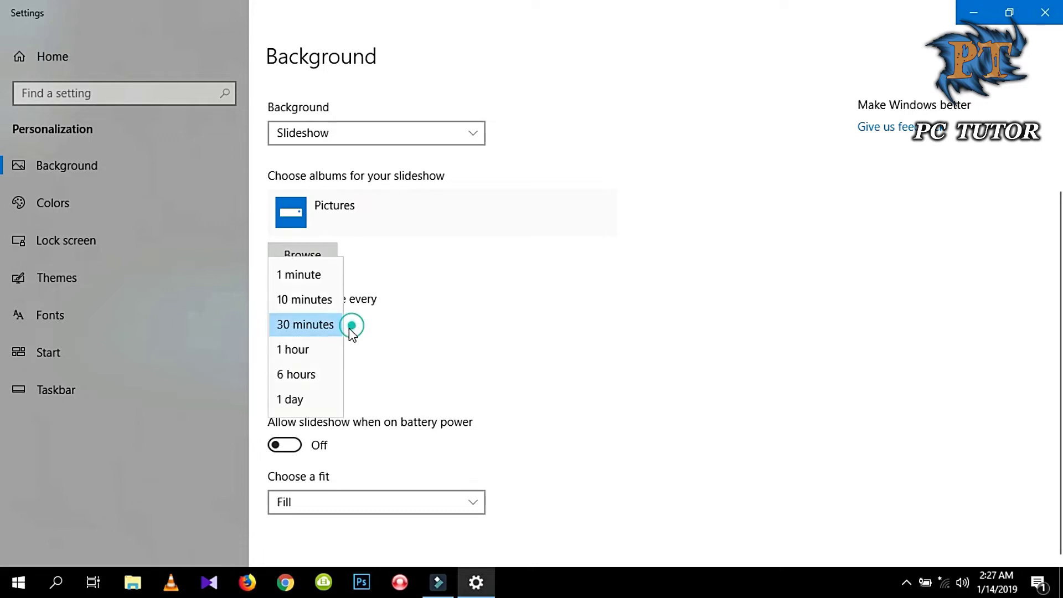
{"action": "left_click", "coordinate": [499, 324]}
Step: Set the background type back to Picture, then close Settings and refresh the desktop
{"action": "left_click", "coordinate": [432, 294]}
{"action": "left_click", "coordinate": [332, 252]}
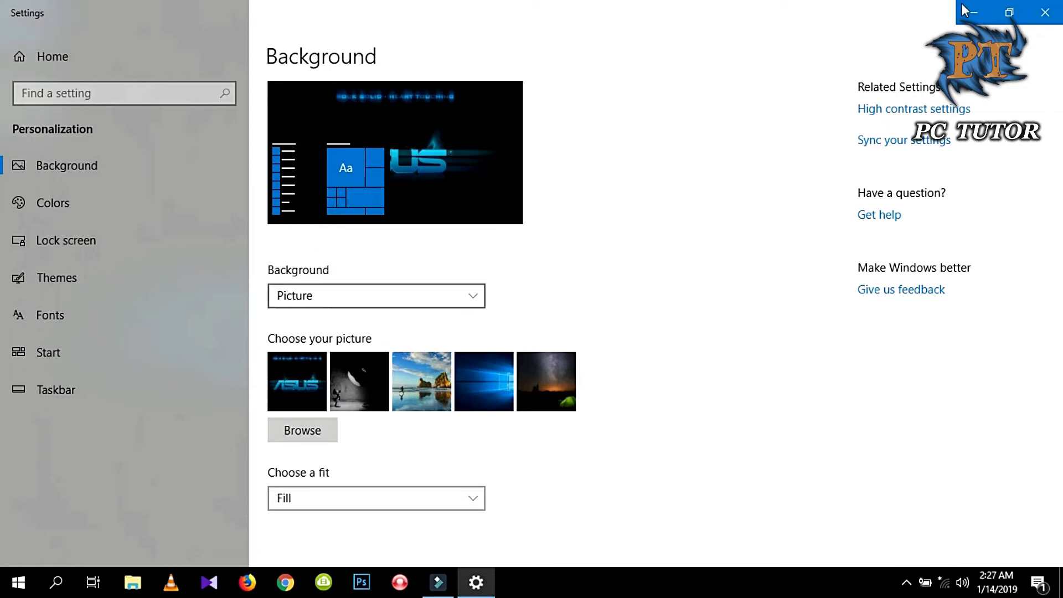
{"action": "left_click", "coordinate": [1046, 12]}
{"action": "right_click", "coordinate": [412, 145]}
{"action": "left_click", "coordinate": [473, 191]}
{"action": "right_click", "coordinate": [589, 178]}
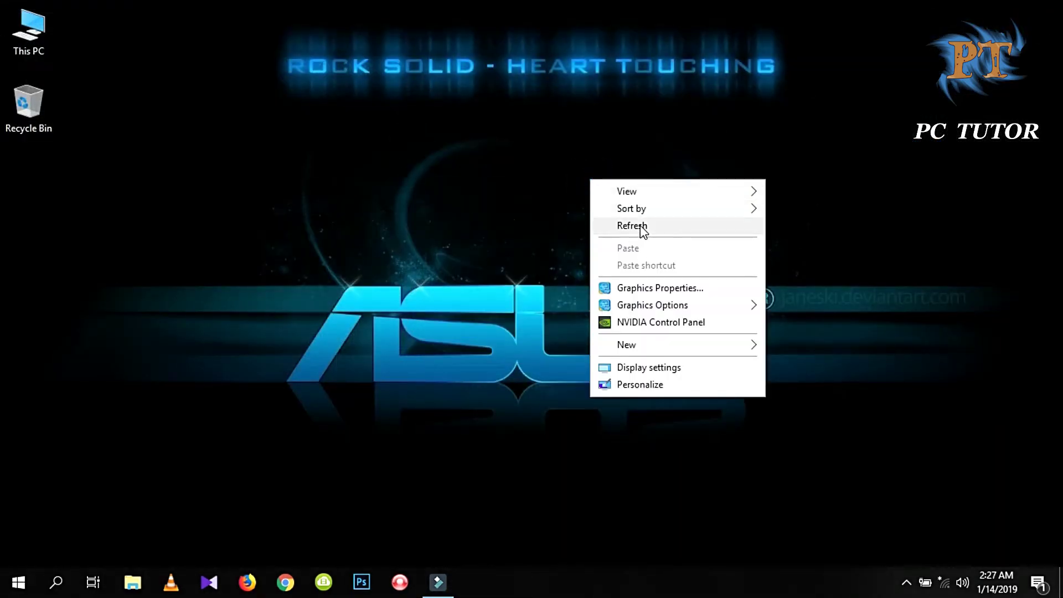
{"action": "left_click", "coordinate": [641, 224]}
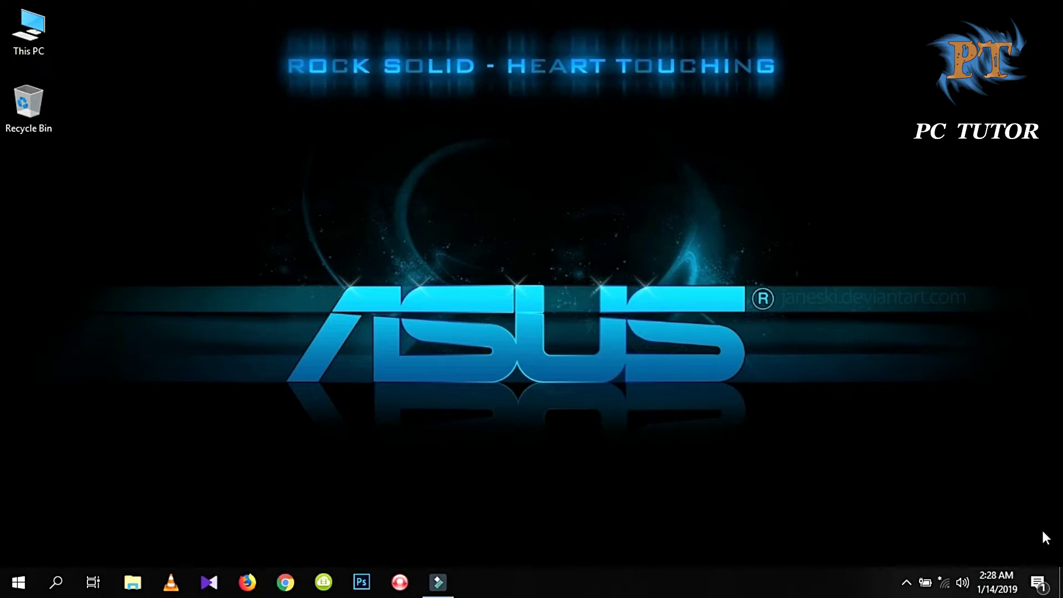
Step: Open the date and time settings from the taskbar clock and turn off setting the time automatically
{"action": "right_click", "coordinate": [1005, 582]}
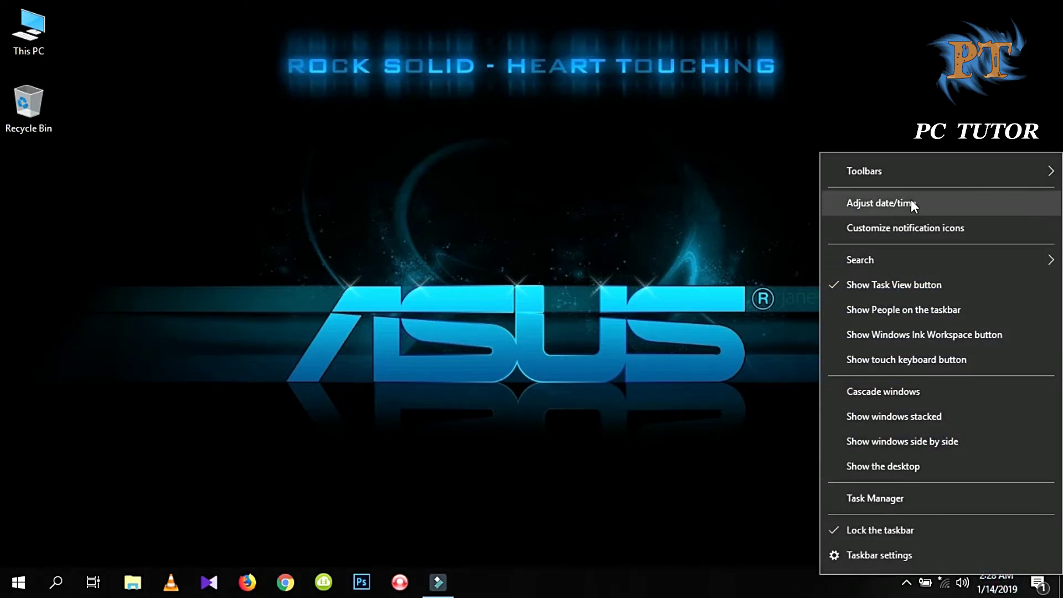
{"action": "left_click", "coordinate": [912, 202]}
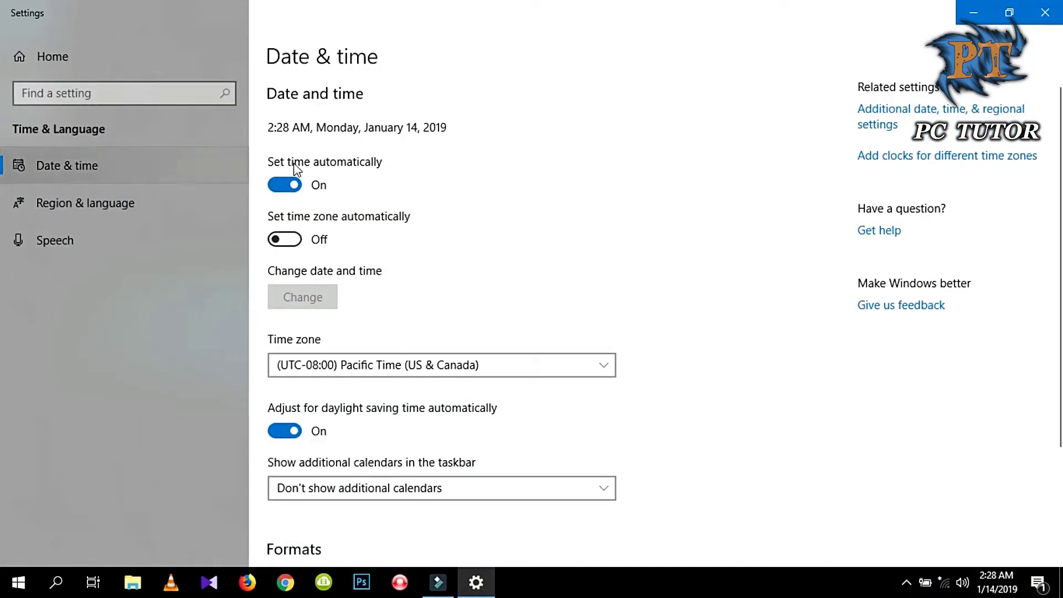
{"action": "left_click", "coordinate": [292, 190]}
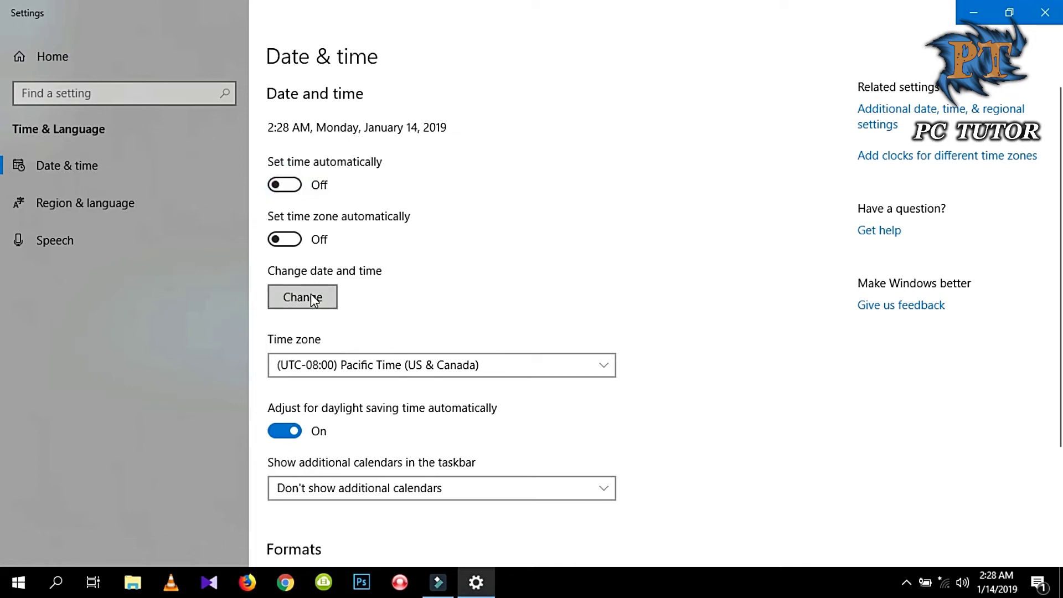
Step: Set the time zone to (UTC+06:00) Dhaka
{"action": "left_click", "coordinate": [482, 365]}
{"action": "scroll", "coordinate": [471, 377], "scroll_direction": "down", "scroll_amount": 4}
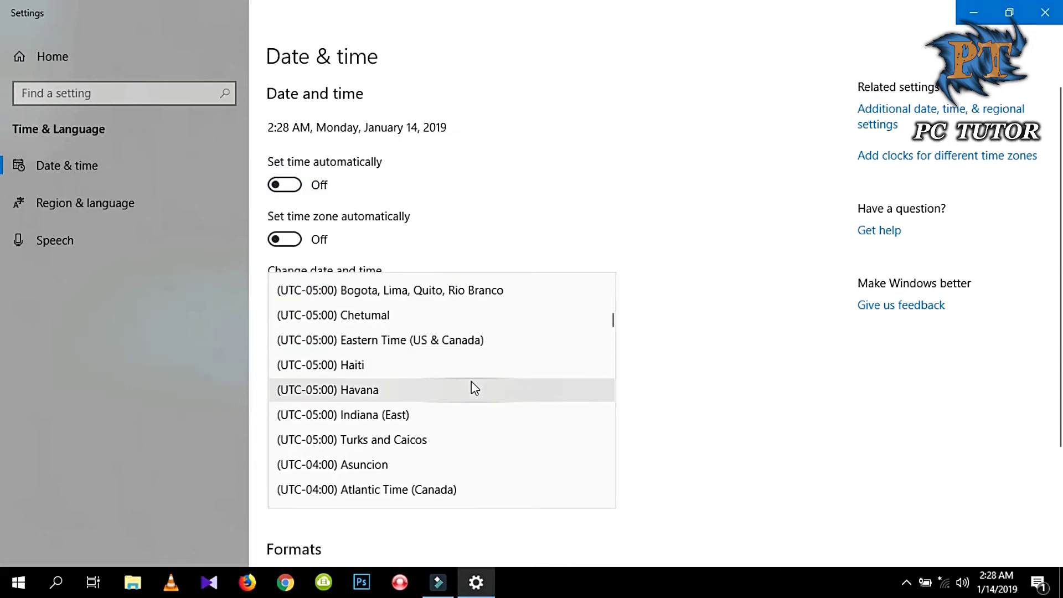
{"action": "scroll", "coordinate": [459, 388], "scroll_direction": "down", "scroll_amount": 10}
{"action": "scroll", "coordinate": [442, 383], "scroll_direction": "up", "scroll_amount": 15}
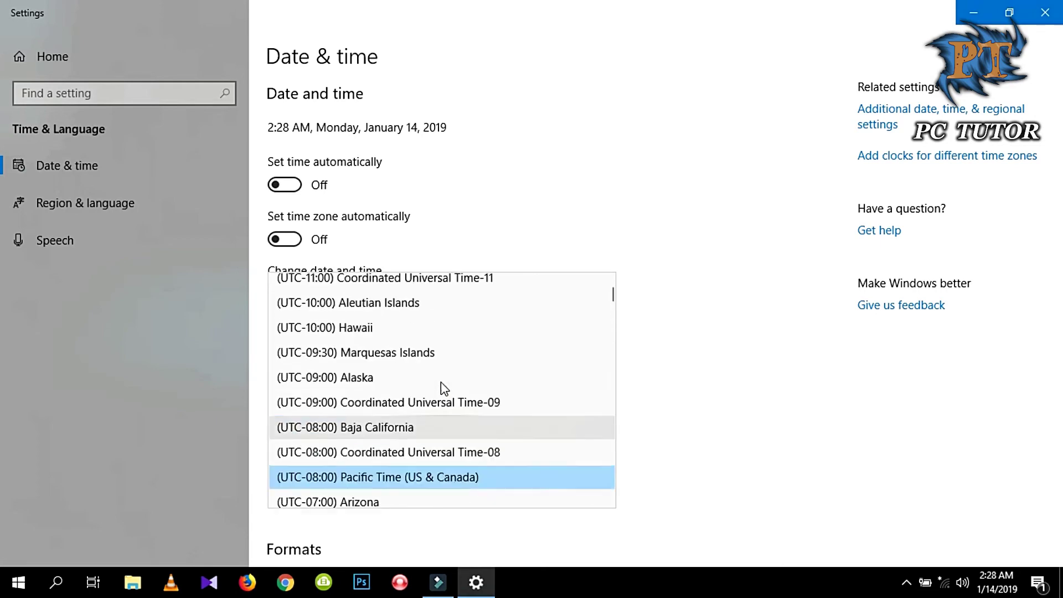
{"action": "scroll", "coordinate": [441, 382], "scroll_direction": "down", "scroll_amount": 10}
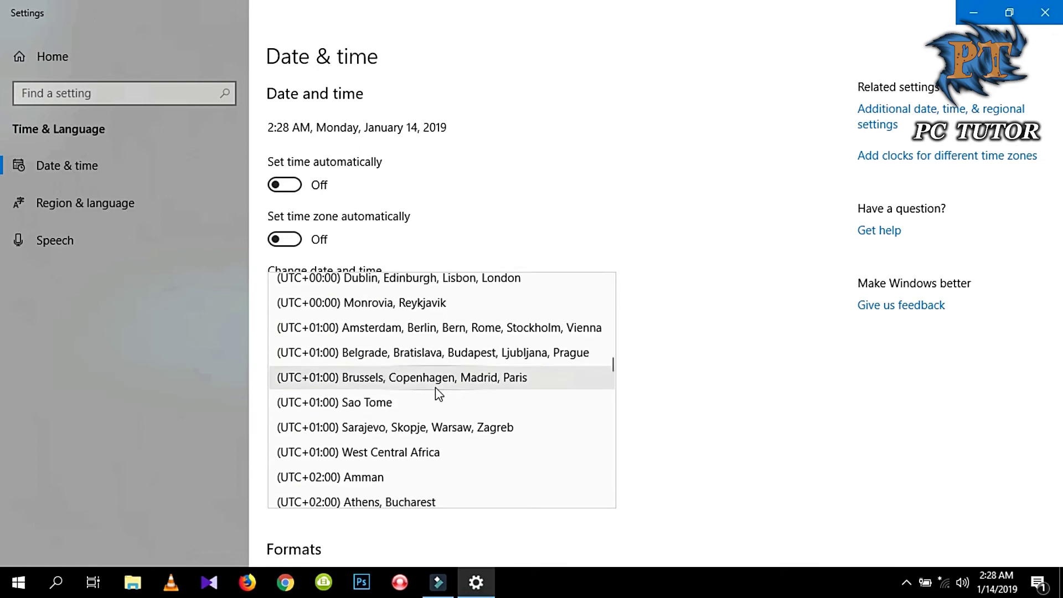
{"action": "scroll", "coordinate": [436, 387], "scroll_direction": "down", "scroll_amount": 9}
{"action": "scroll", "coordinate": [435, 422], "scroll_direction": "down", "scroll_amount": 6}
{"action": "left_click", "coordinate": [441, 366]}
{"action": "scroll", "coordinate": [399, 444], "scroll_direction": "down", "scroll_amount": 2}
{"action": "scroll", "coordinate": [357, 327], "scroll_direction": "up", "scroll_amount": 2}
{"action": "left_click", "coordinate": [365, 402]}
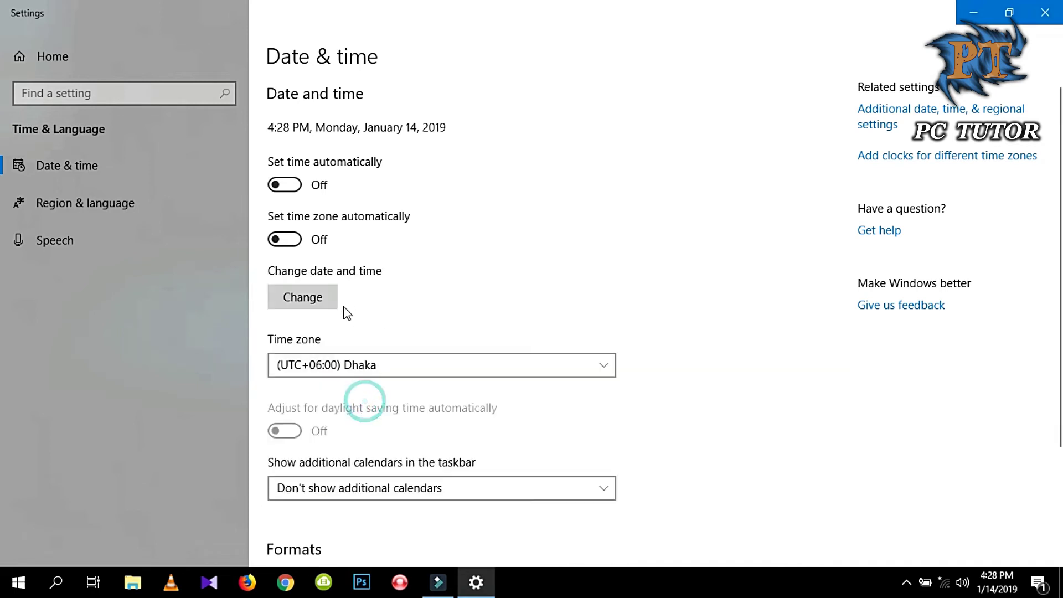
Step: Open the manual date and time change, review its fields, and apply January 14, 2019, 4:29 PM
{"action": "left_click", "coordinate": [318, 299]}
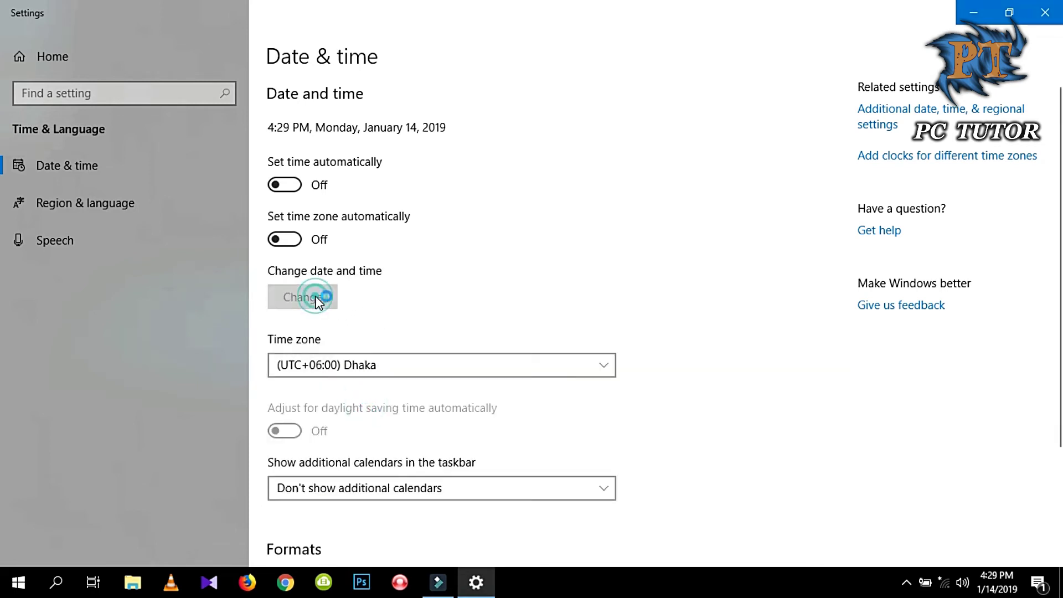
{"action": "left_click", "coordinate": [359, 243]}
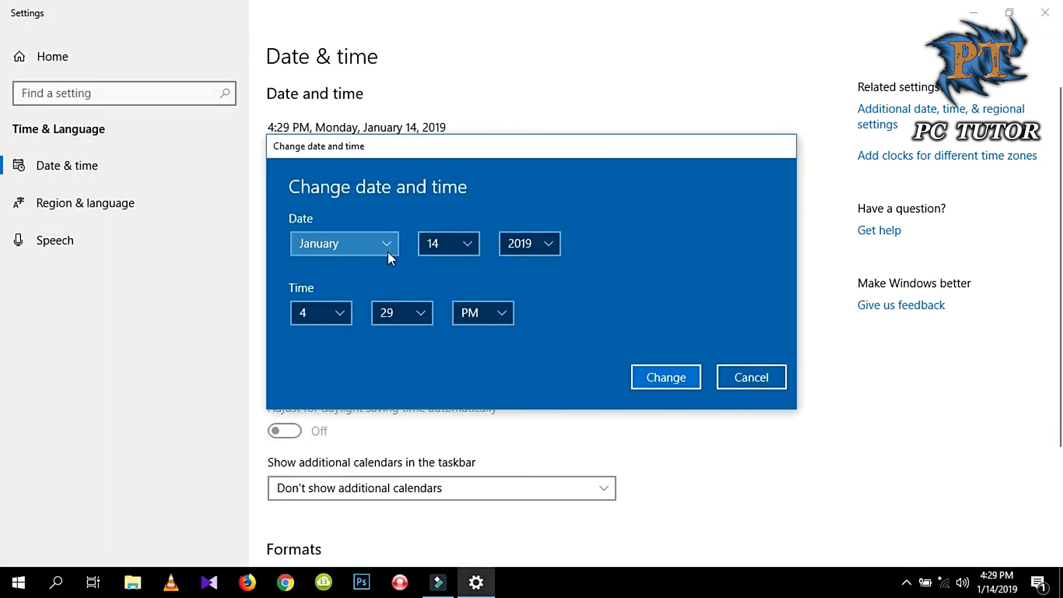
{"action": "left_click", "coordinate": [400, 259]}
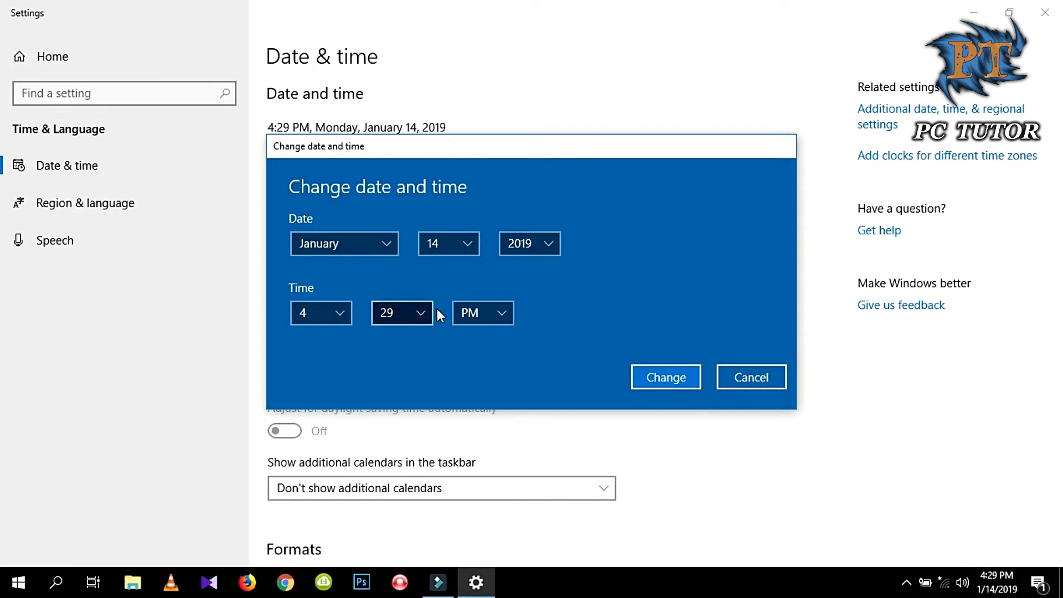
{"action": "left_click", "coordinate": [666, 377]}
Step: Open the date and time formats, keep Sunday as first day of the week, and set the short date to dd-MMM-yy
{"action": "scroll", "coordinate": [501, 418], "scroll_direction": "down", "scroll_amount": 3}
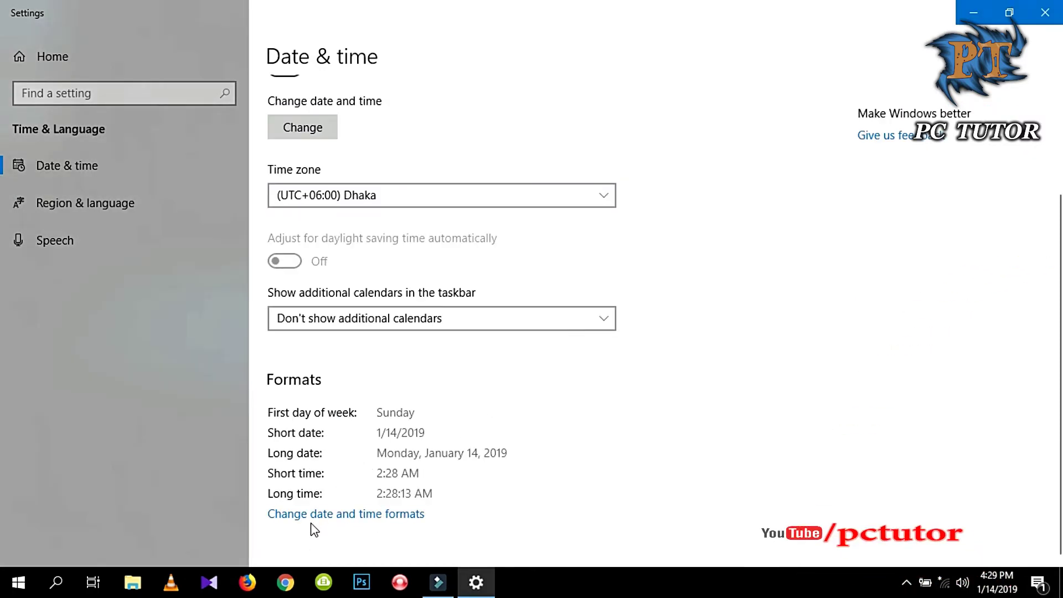
{"action": "left_click", "coordinate": [401, 516]}
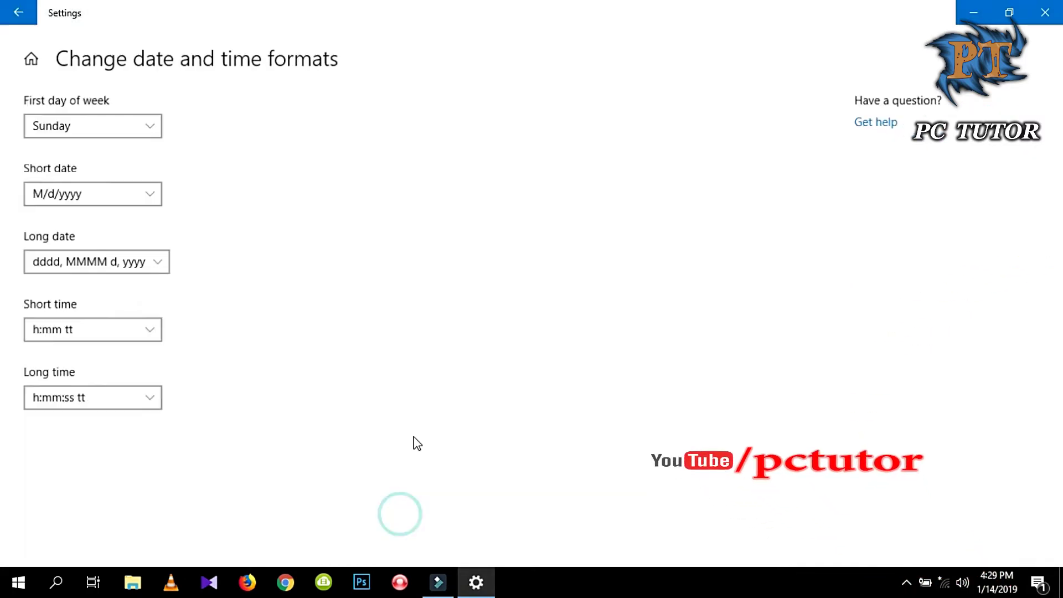
{"action": "left_click", "coordinate": [128, 122]}
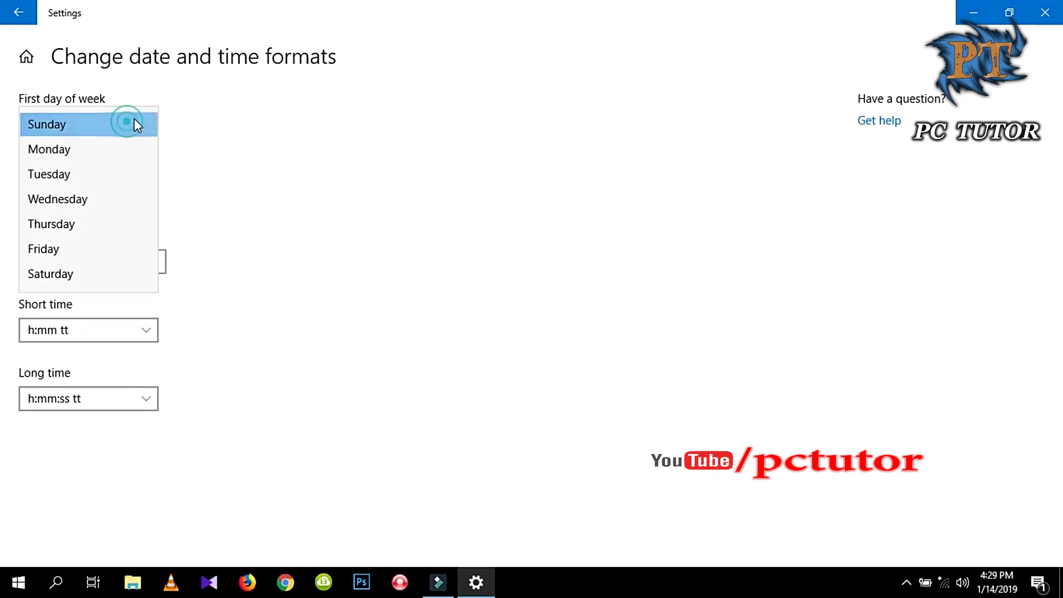
{"action": "left_click", "coordinate": [94, 126]}
{"action": "left_click", "coordinate": [108, 194]}
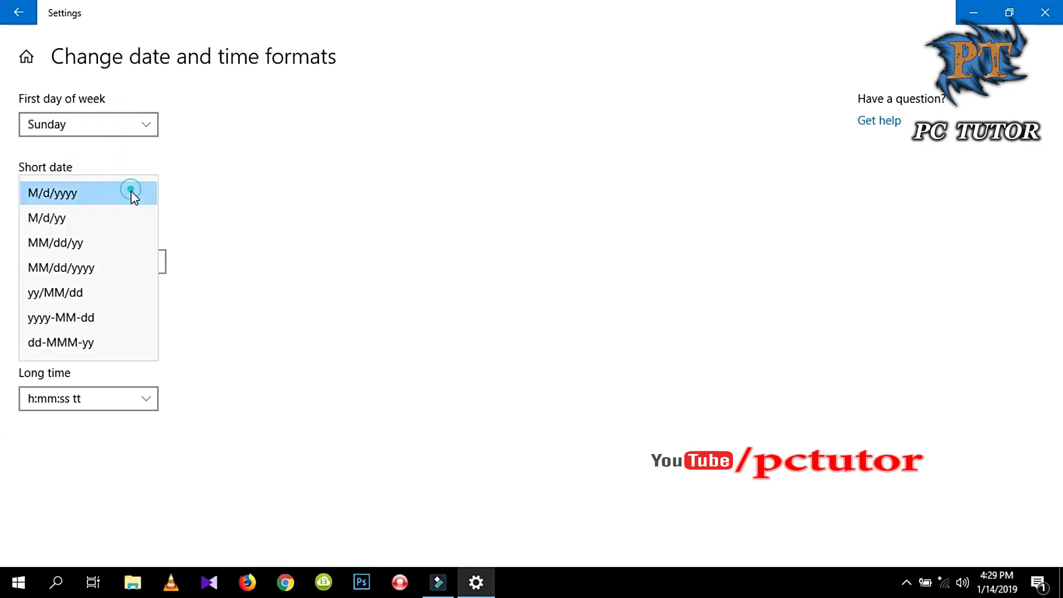
{"action": "left_click", "coordinate": [104, 346]}
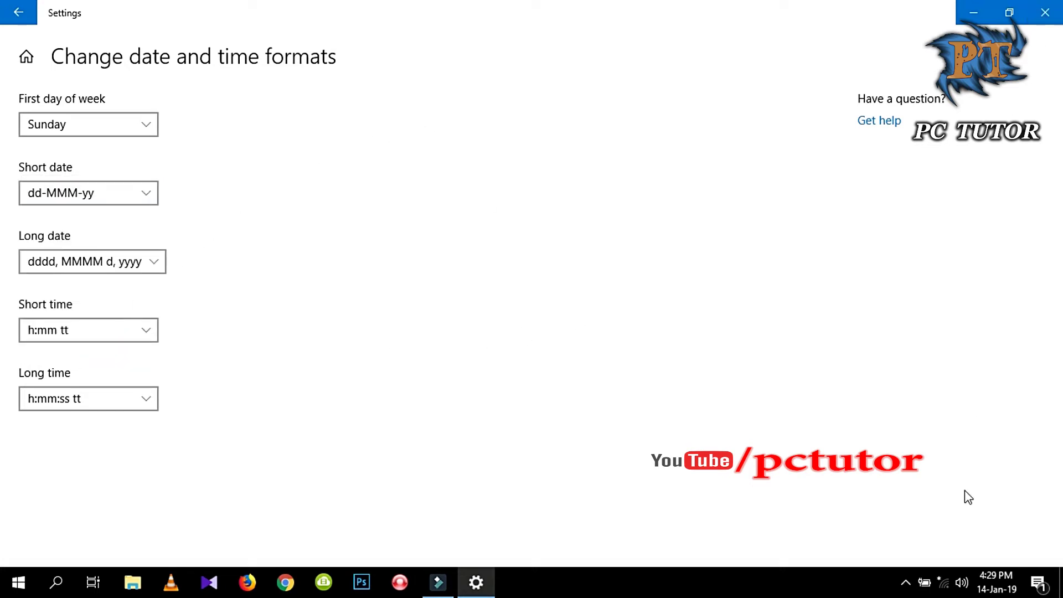
Step: Check the date in the taskbar, keep dd-MMM-yy as the short date format, and close Settings
{"action": "mouse_move", "coordinate": [974, 588]}
{"action": "left_click", "coordinate": [149, 193]}
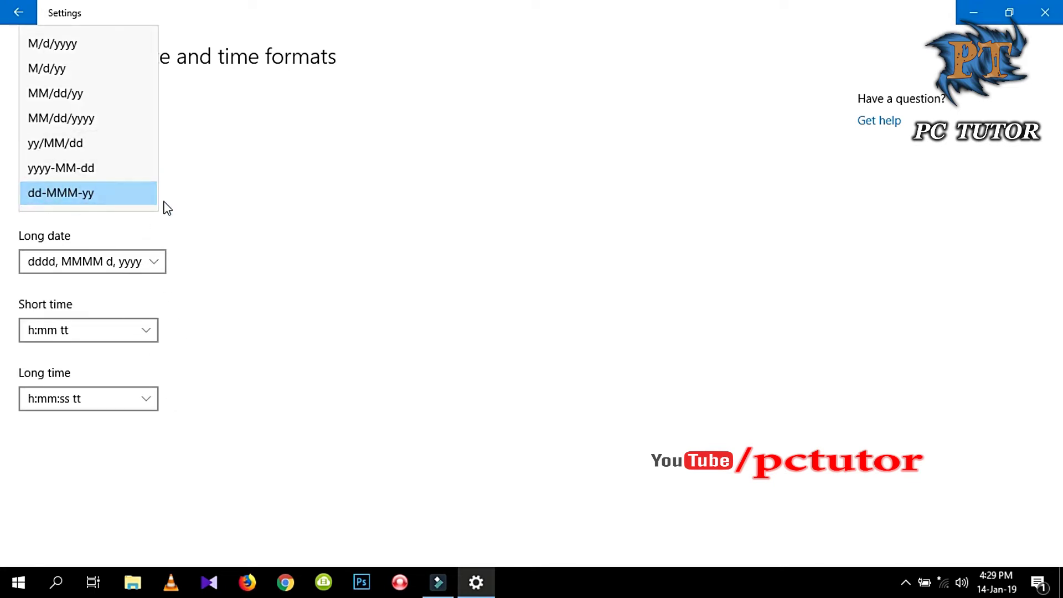
{"action": "left_click", "coordinate": [129, 201]}
{"action": "left_click", "coordinate": [1056, 11]}
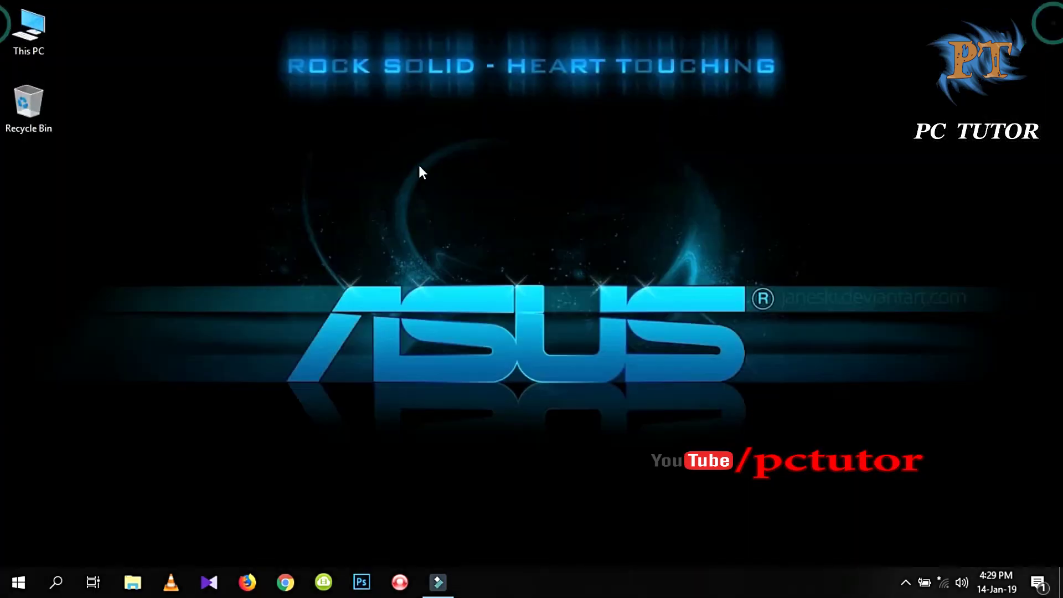
Step: Create a new folder on the desktop with its default name, open it, and close its window
{"action": "right_click", "coordinate": [424, 164]}
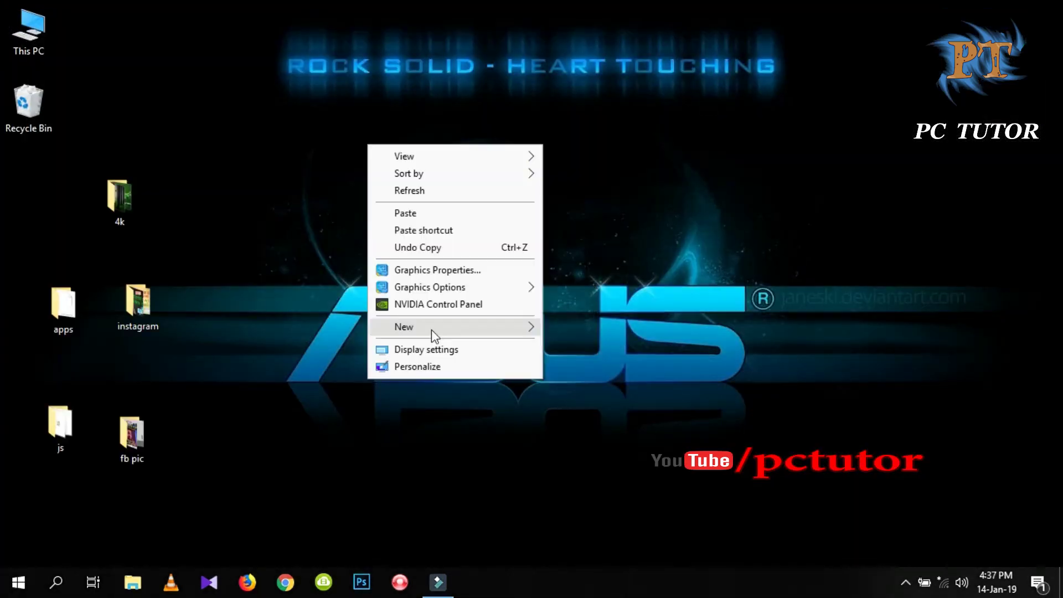
{"action": "mouse_move", "coordinate": [494, 330]}
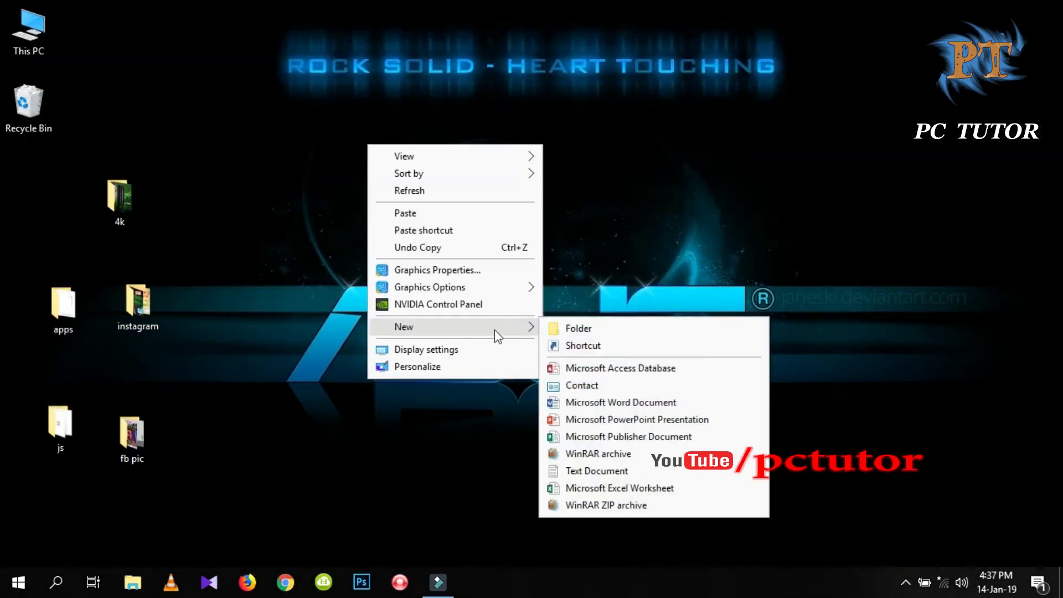
{"action": "left_click", "coordinate": [598, 327]}
{"action": "double_click", "coordinate": [378, 155]}
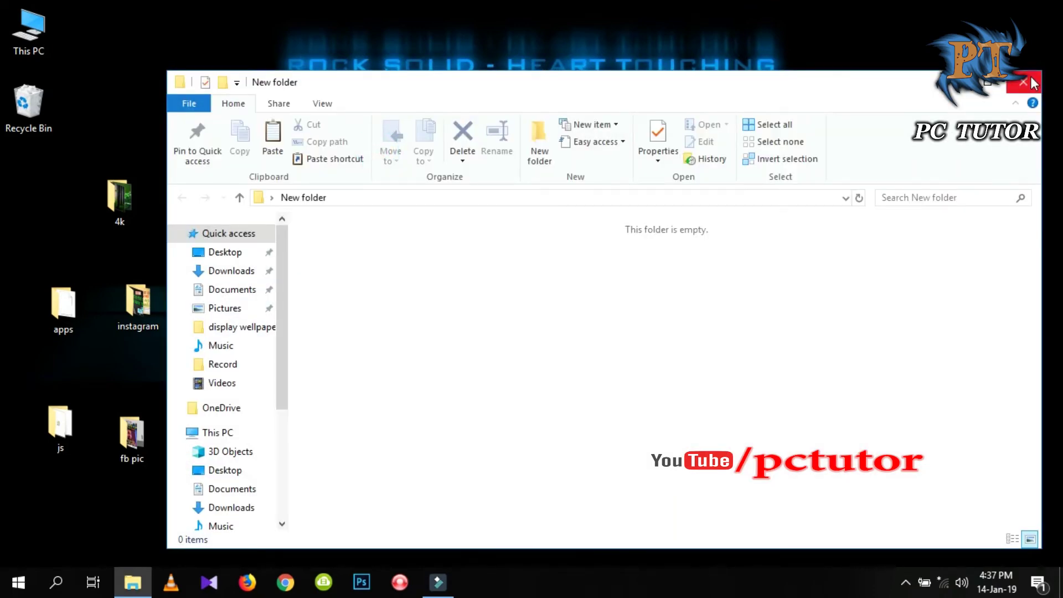
{"action": "left_click", "coordinate": [1034, 83]}
Step: Rearrange the desktop icons: line up New folder and apps below the Recycle Bin, and move 4k and instagram to free spots
{"action": "left_click_drag", "start_coordinate": [382, 166], "coordinate": [531, 210]}
{"action": "left_click_drag", "start_coordinate": [129, 204], "coordinate": [347, 92]}
{"action": "left_click_drag", "start_coordinate": [121, 320], "coordinate": [1005, 198]}
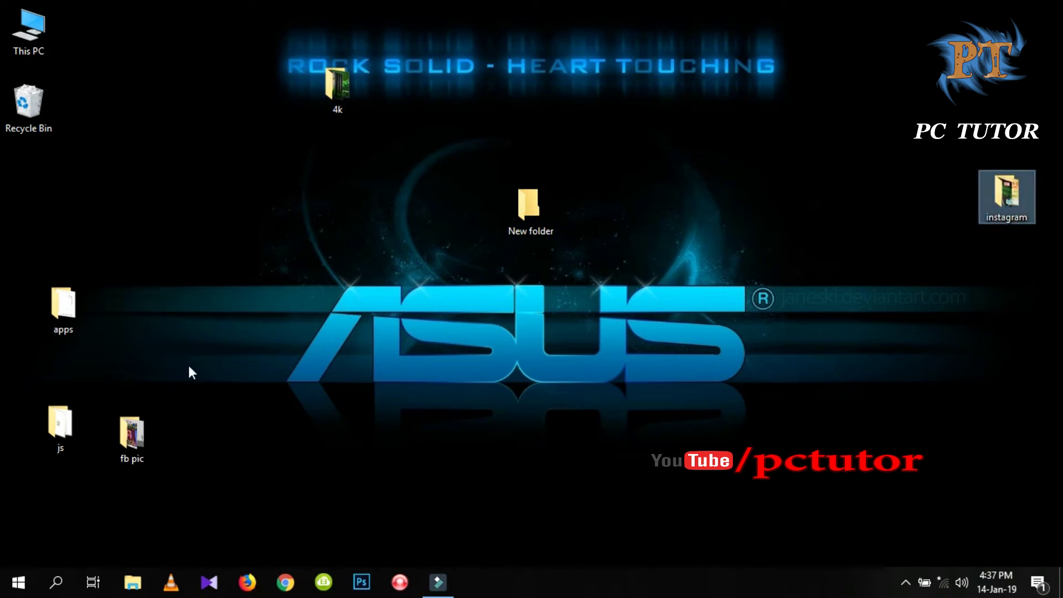
{"action": "left_click_drag", "start_coordinate": [338, 75], "coordinate": [215, 71]}
{"action": "left_click_drag", "start_coordinate": [516, 194], "coordinate": [197, 145]}
{"action": "left_click_drag", "start_coordinate": [12, 166], "coordinate": [12, 166]}
{"action": "left_click_drag", "start_coordinate": [62, 310], "coordinate": [29, 227]}
{"action": "left_click_drag", "start_coordinate": [86, 178], "coordinate": [48, 166]}
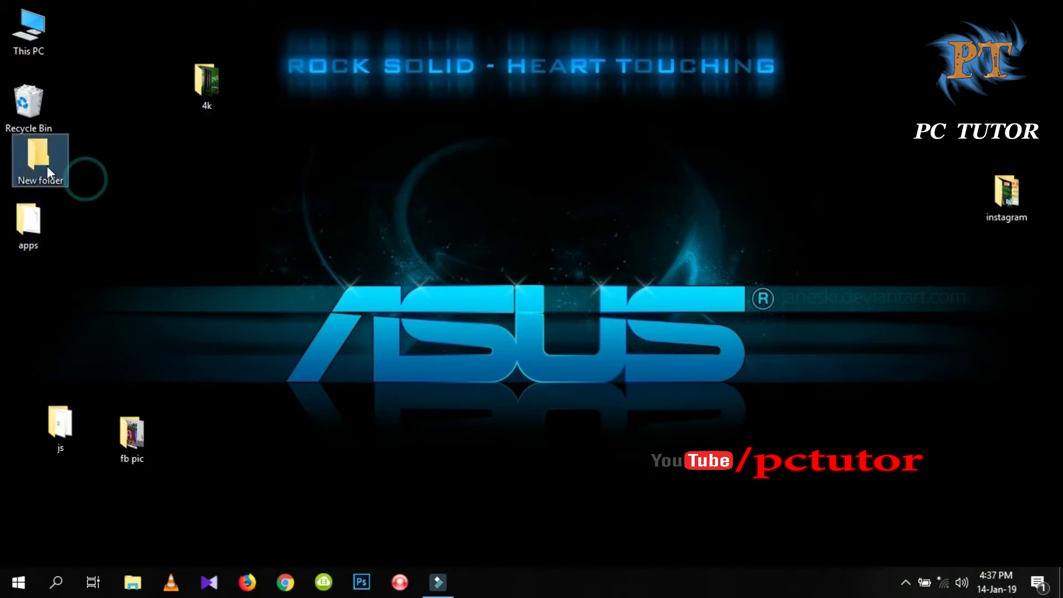
Step: Refresh the desktop
{"action": "right_click", "coordinate": [537, 234]}
{"action": "right_click", "coordinate": [428, 259]}
{"action": "left_click", "coordinate": [483, 305]}
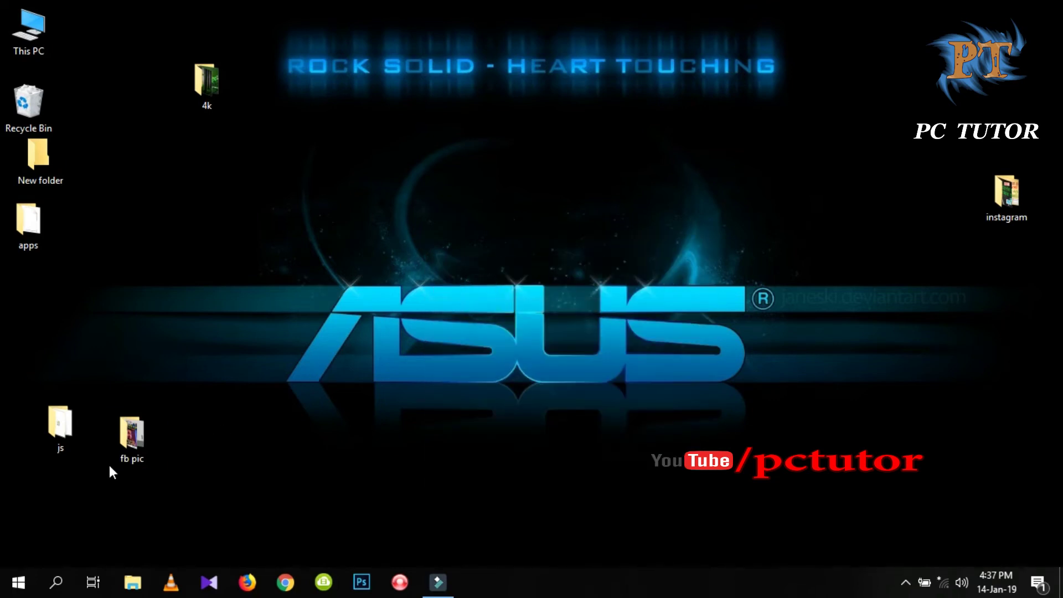
Step: Open the desktop's view options for icon size and arrangement
{"action": "right_click", "coordinate": [428, 166]}
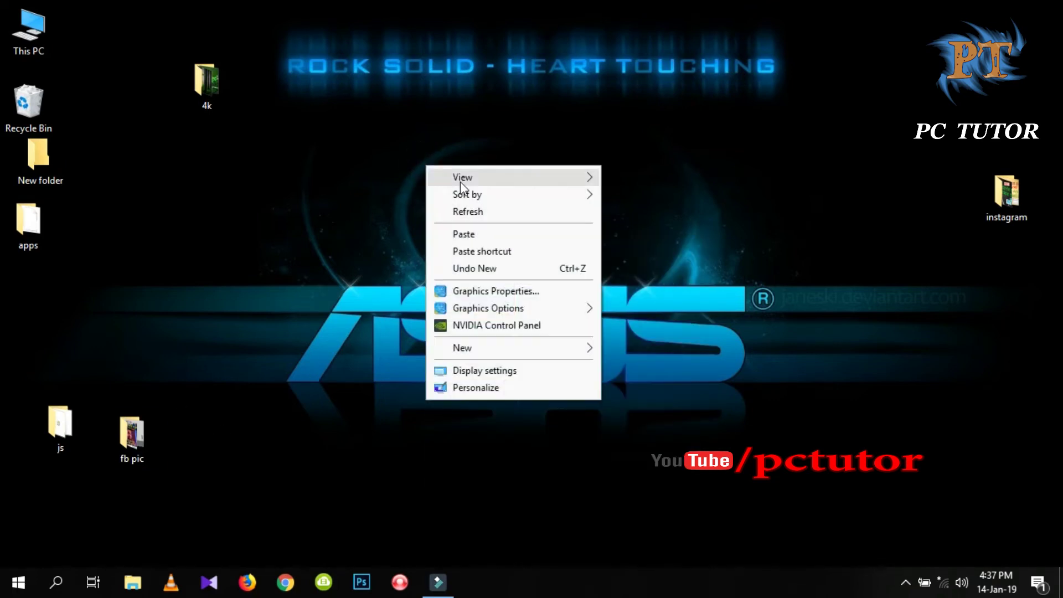
{"action": "mouse_move", "coordinate": [460, 182]}
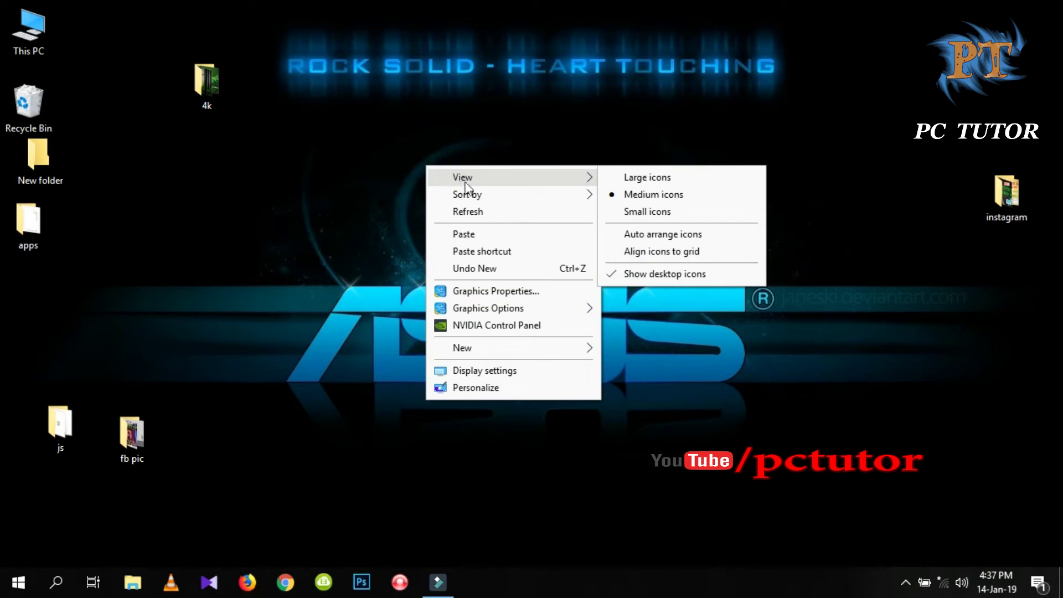